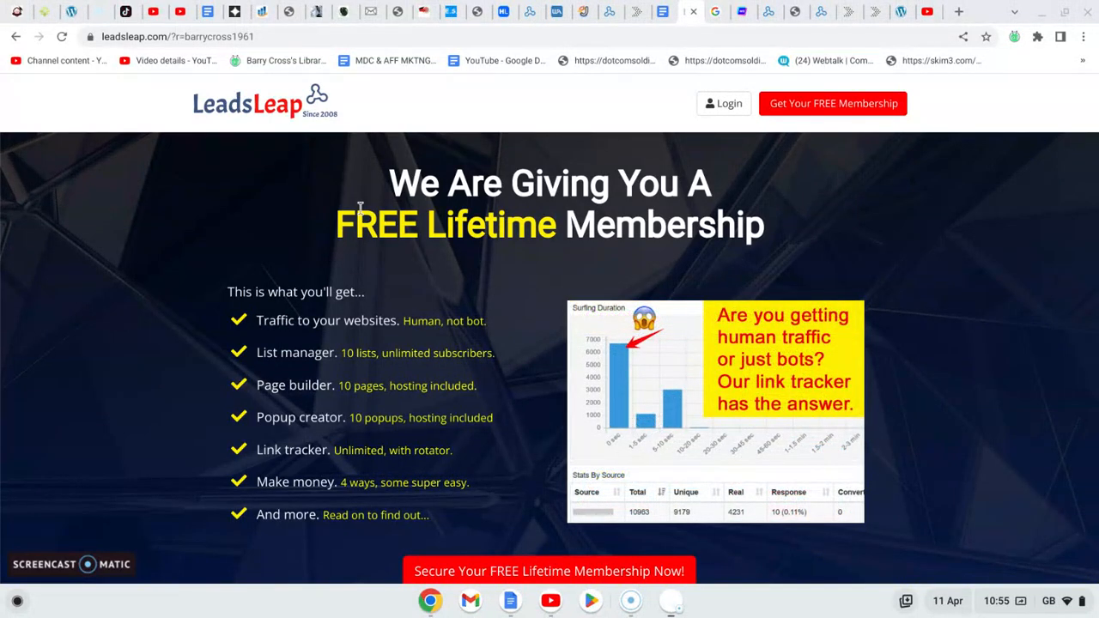
- Review the free lifetime membership headline on the LeadsLeap page and the Google search results for "chatsonic ai"
drag(388, 183, 744, 228)
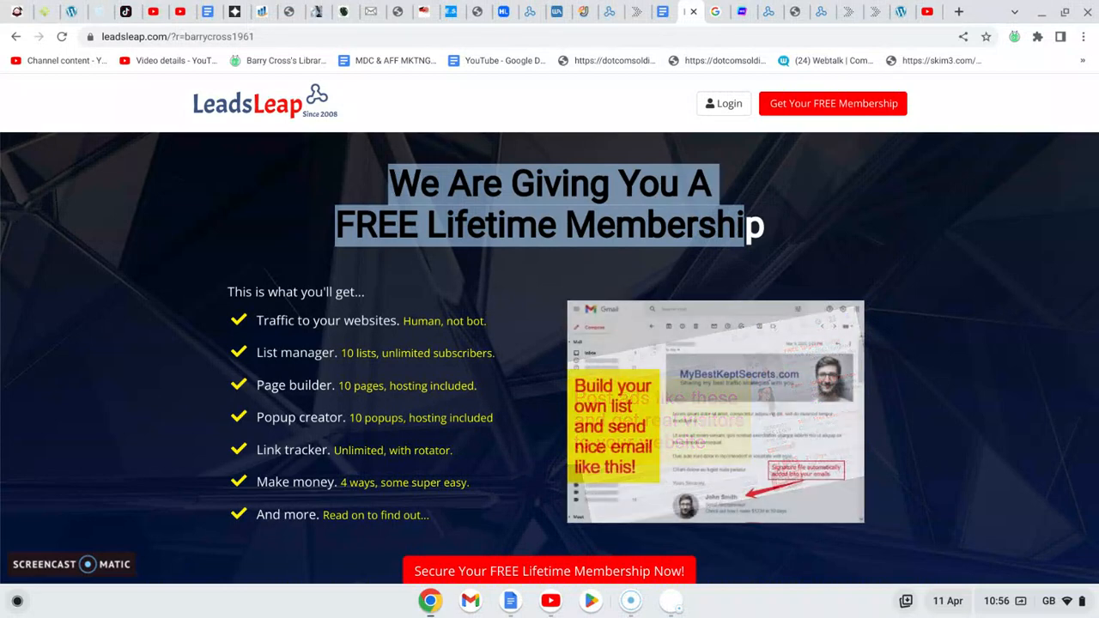
click(244, 191)
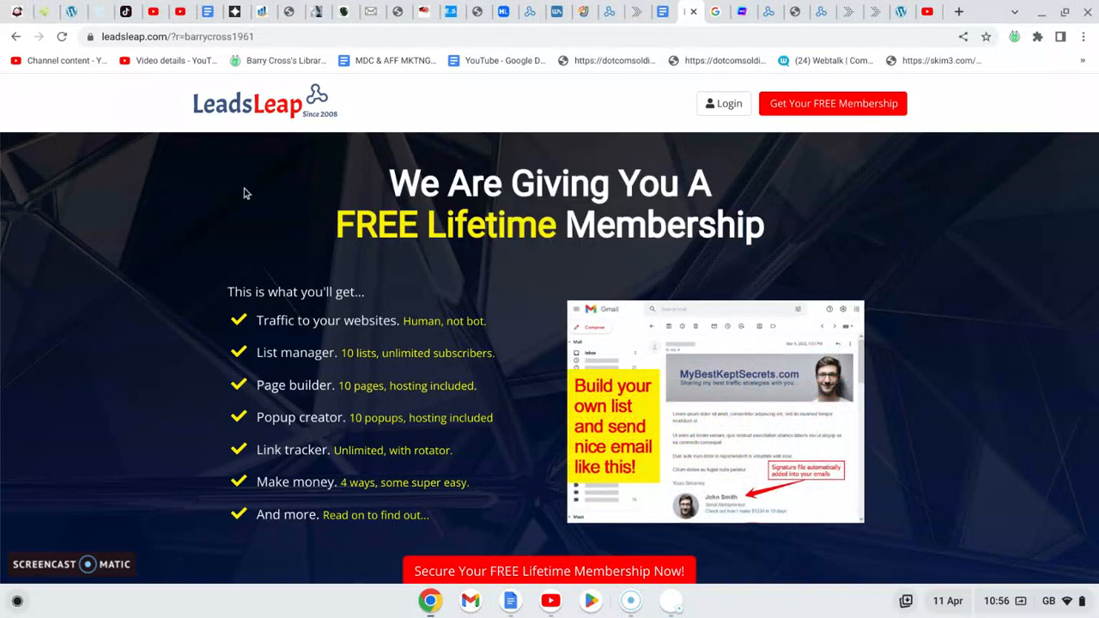
click(716, 13)
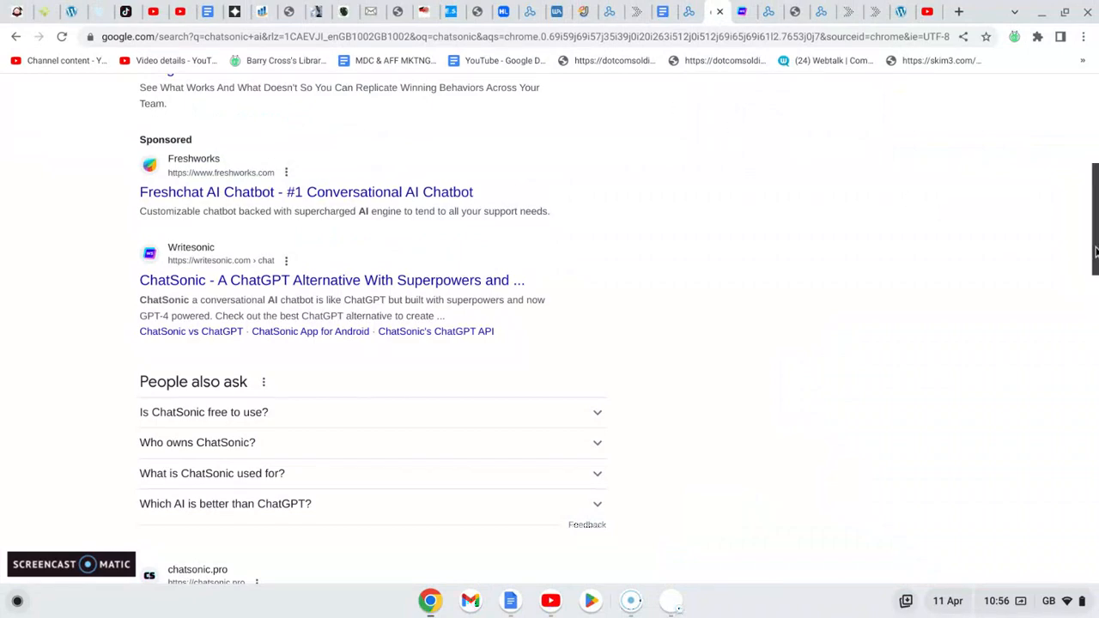
drag(1096, 250, 1095, 155)
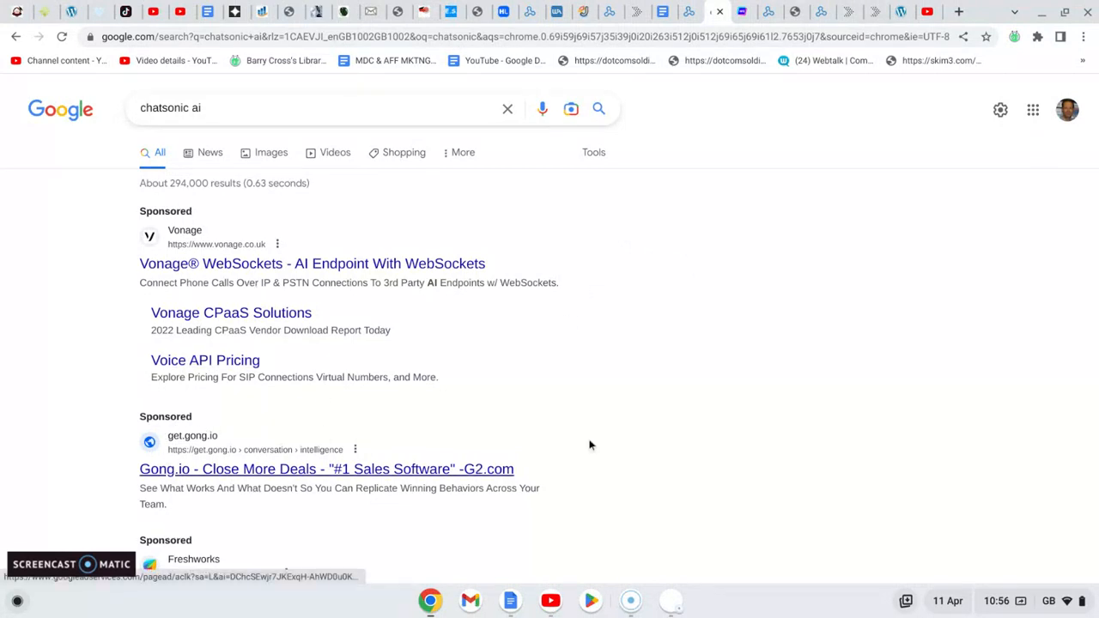
scroll(714, 421, down, 4)
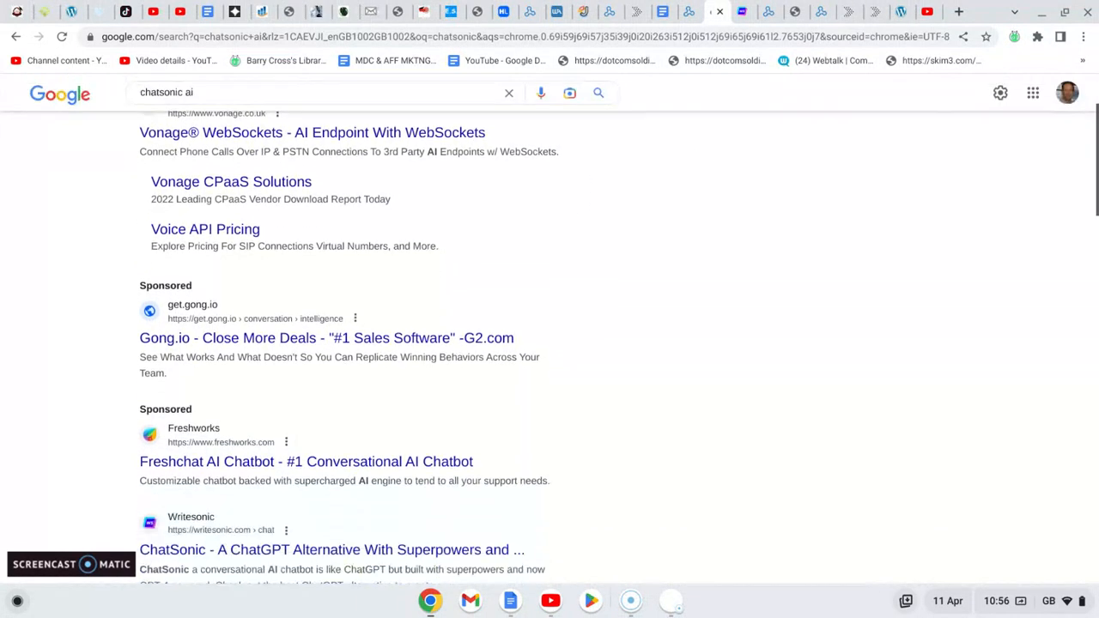
scroll(550, 343, down, 2)
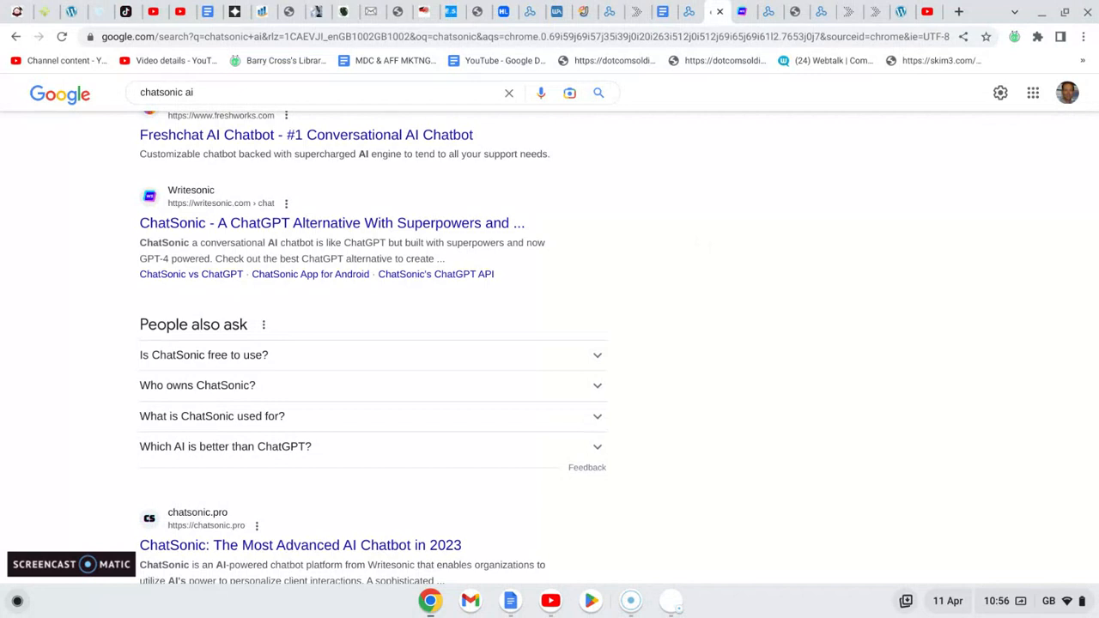
- Switch to Chatsonic and submit the prompt "write me 5 lead capture headlines for a free list builder"
click(743, 12)
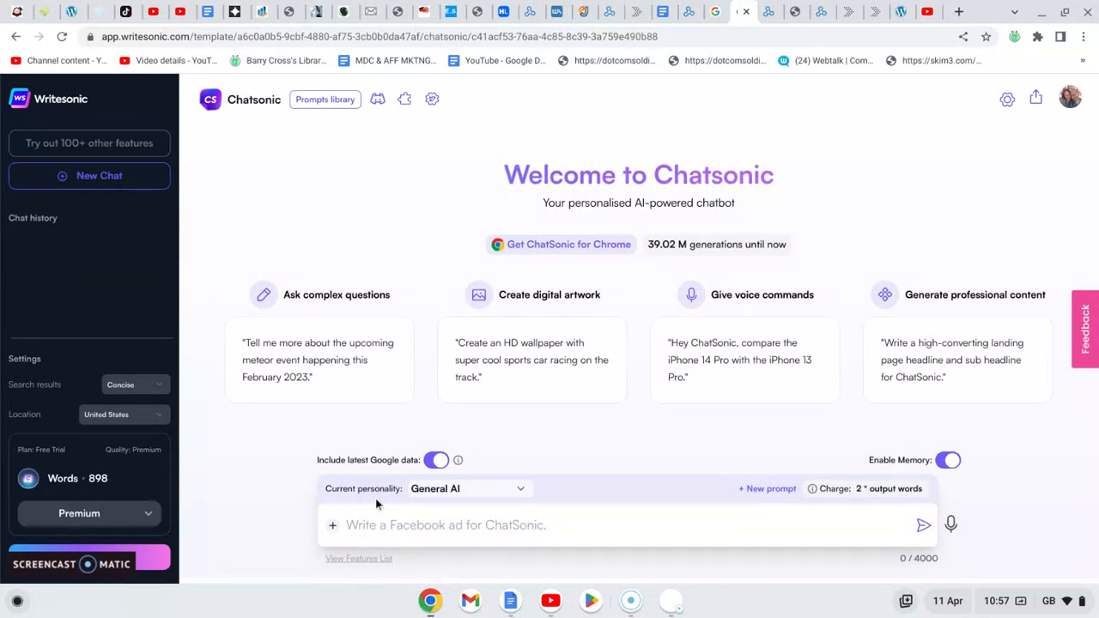
click(377, 523)
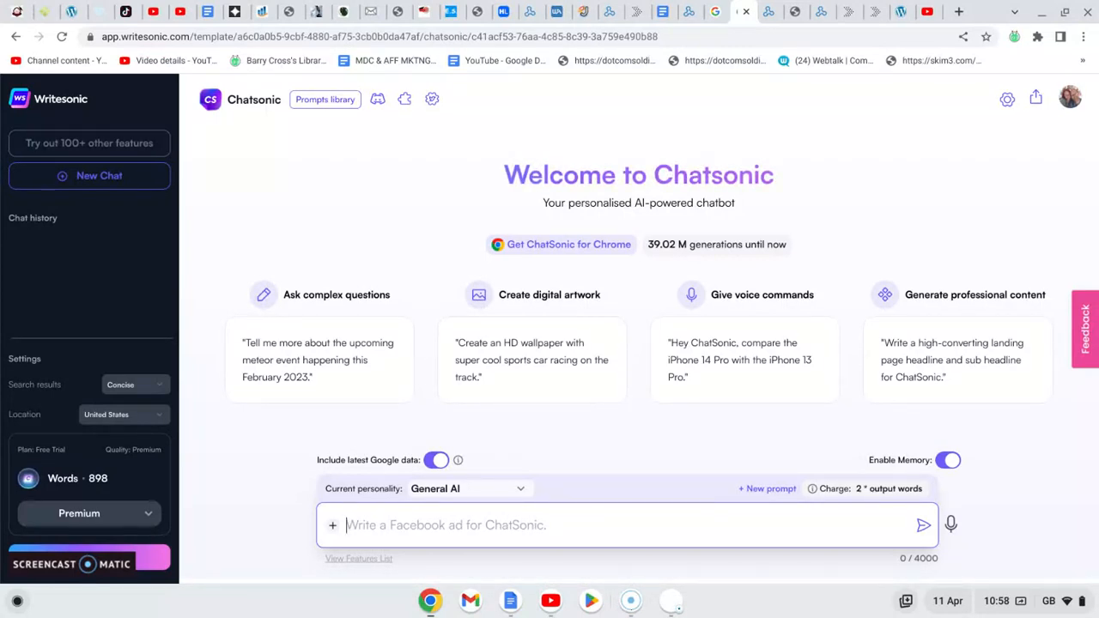
text(write )
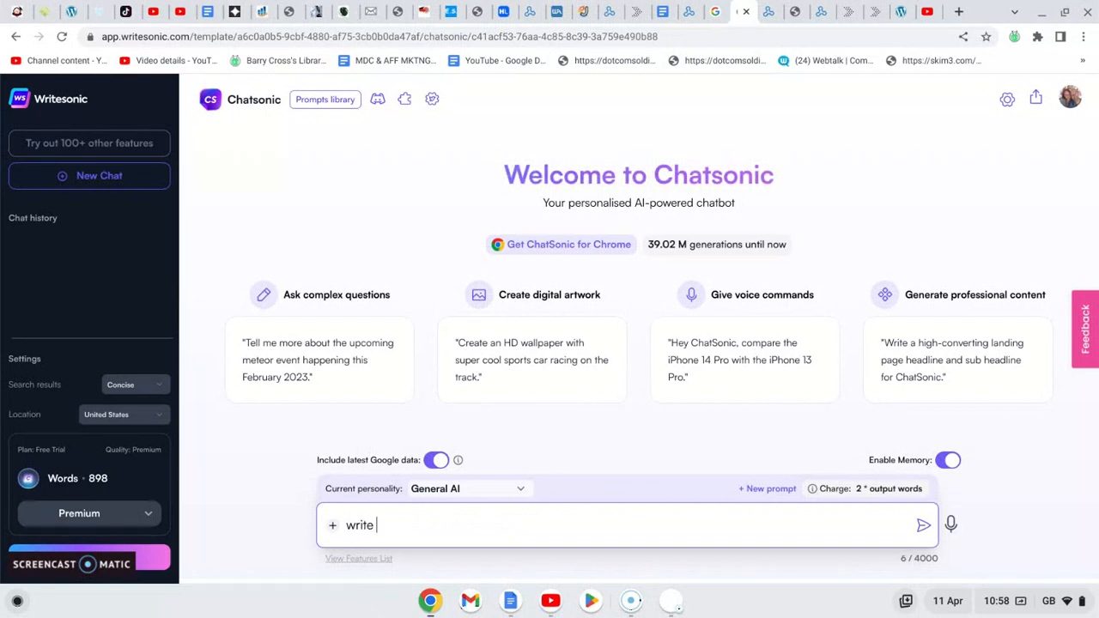
text(me 5 lead capture )
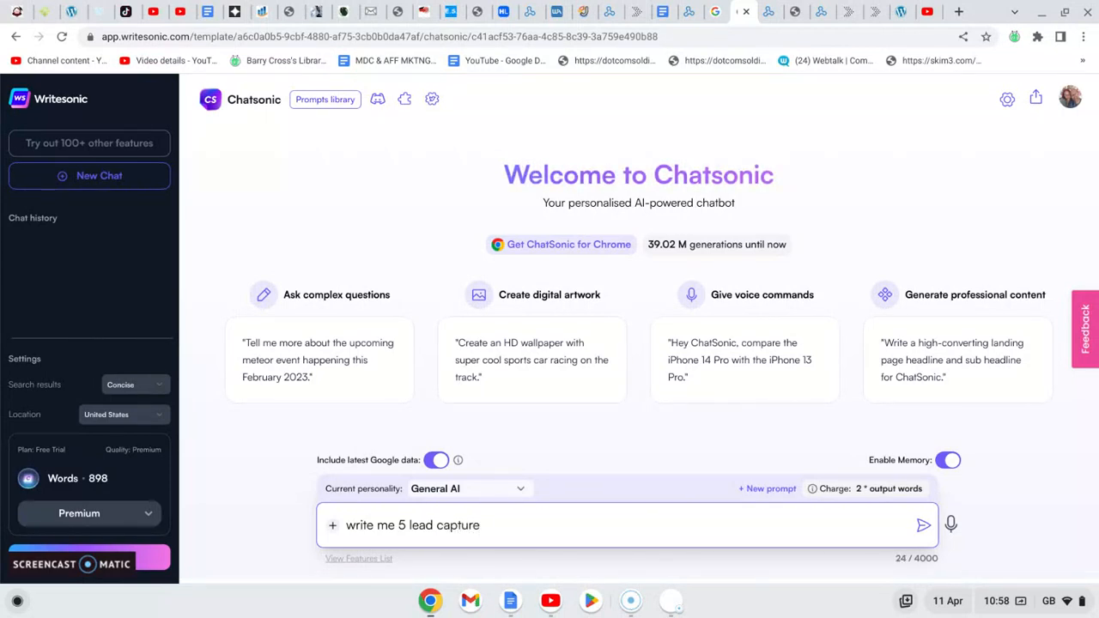
text(headlines for a free li)
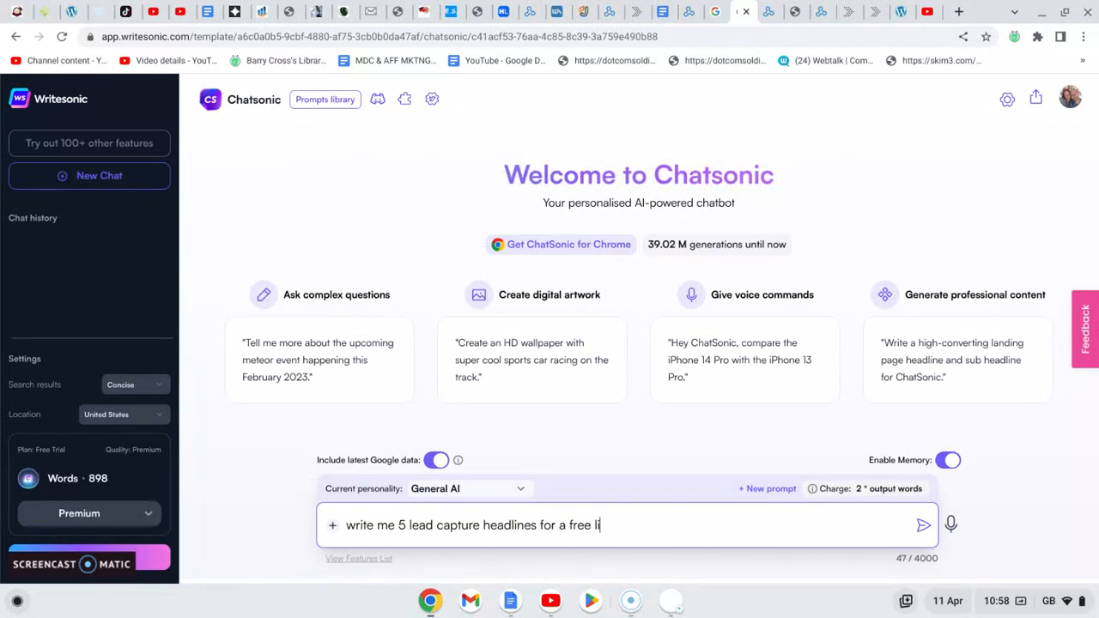
text(st builder)
key(Return)
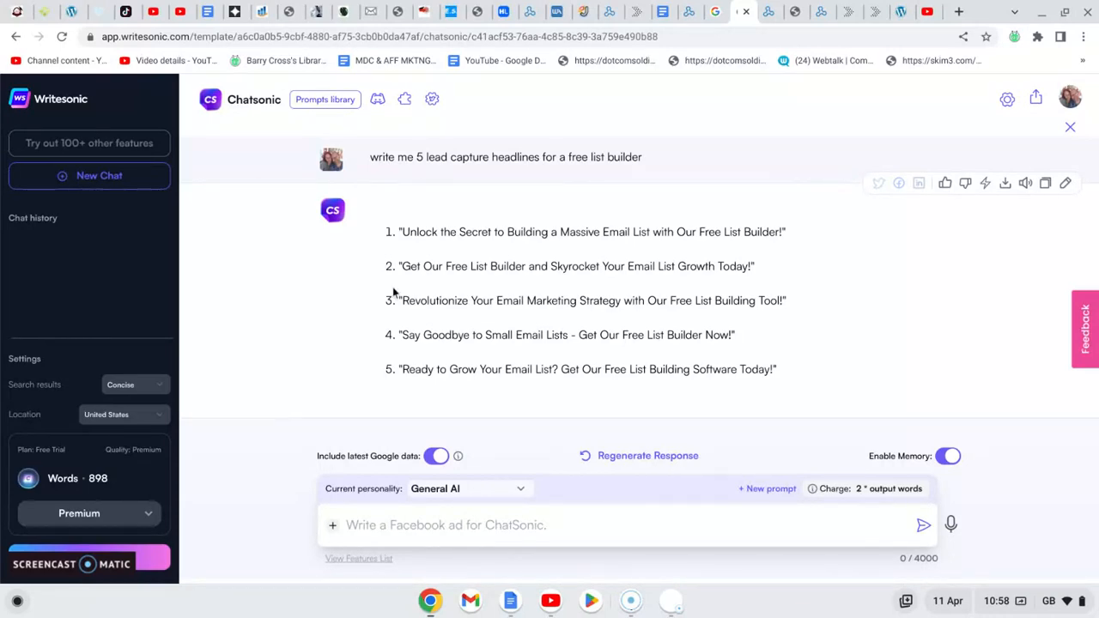
- Check the list manager offer on the LeadsLeap page, and select Chatsonic's headline "Get Our Free List Builder and Skyrocket Your Email List Growth Today!"
click(690, 13)
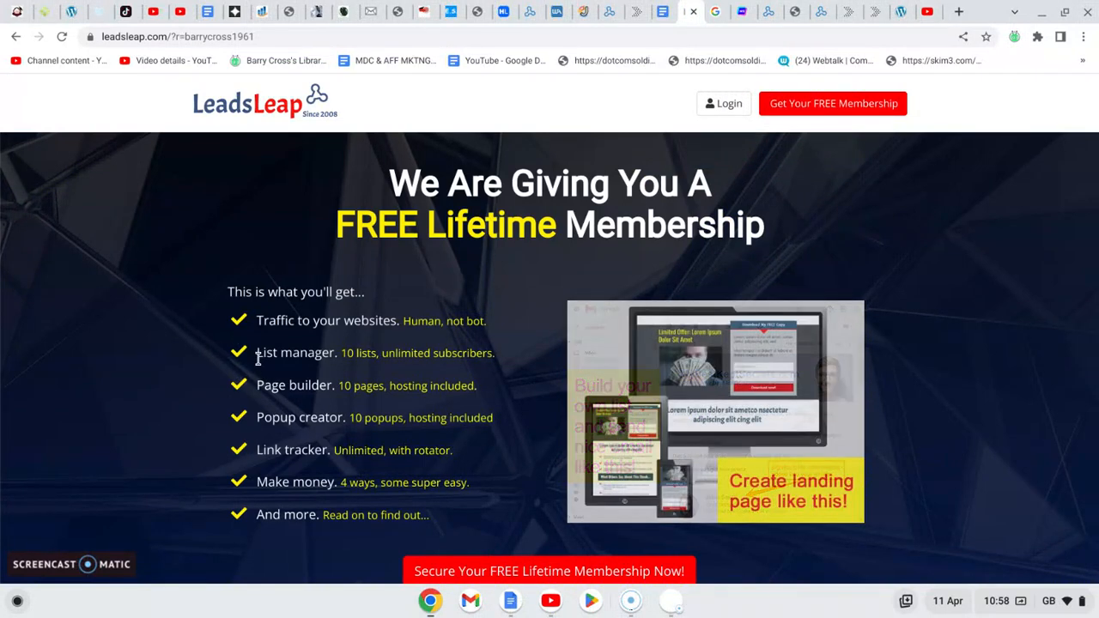
drag(257, 354, 377, 357)
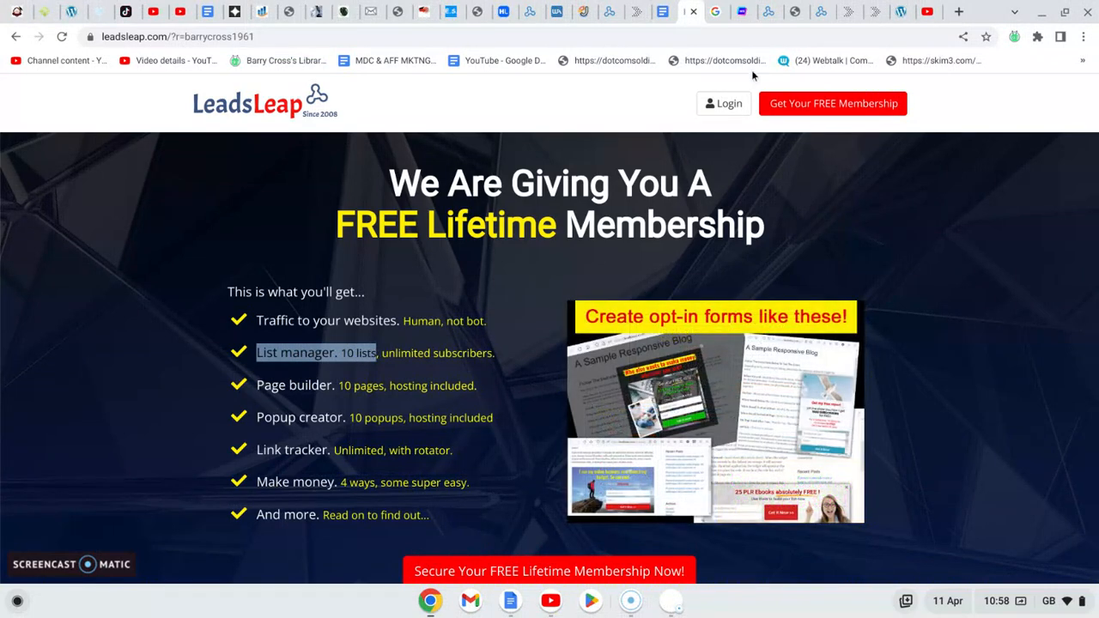
click(742, 11)
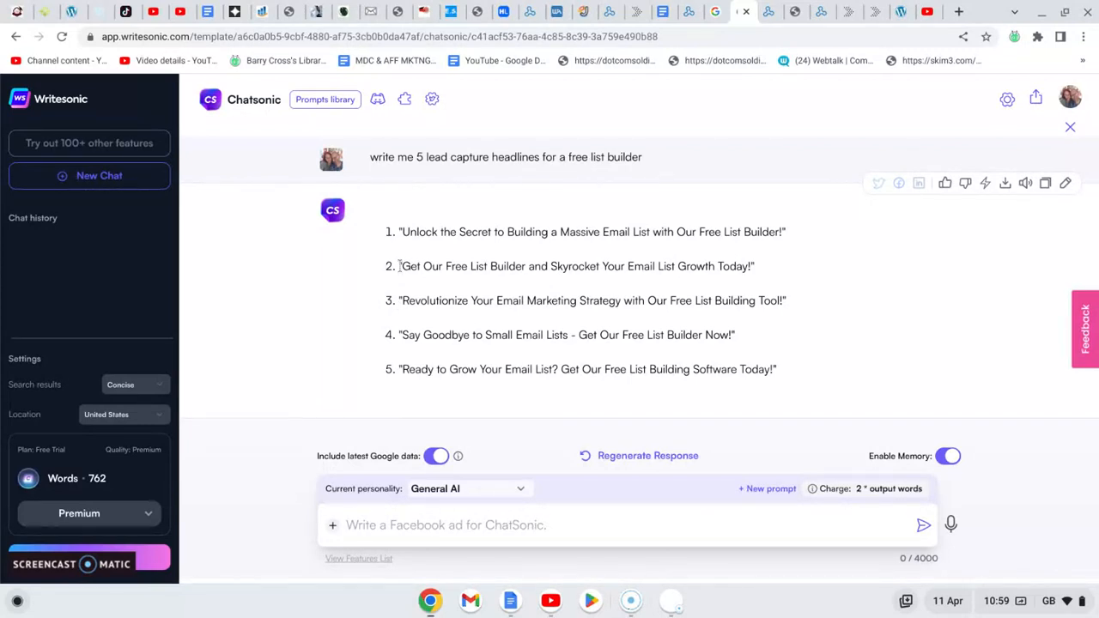
drag(399, 266, 765, 268)
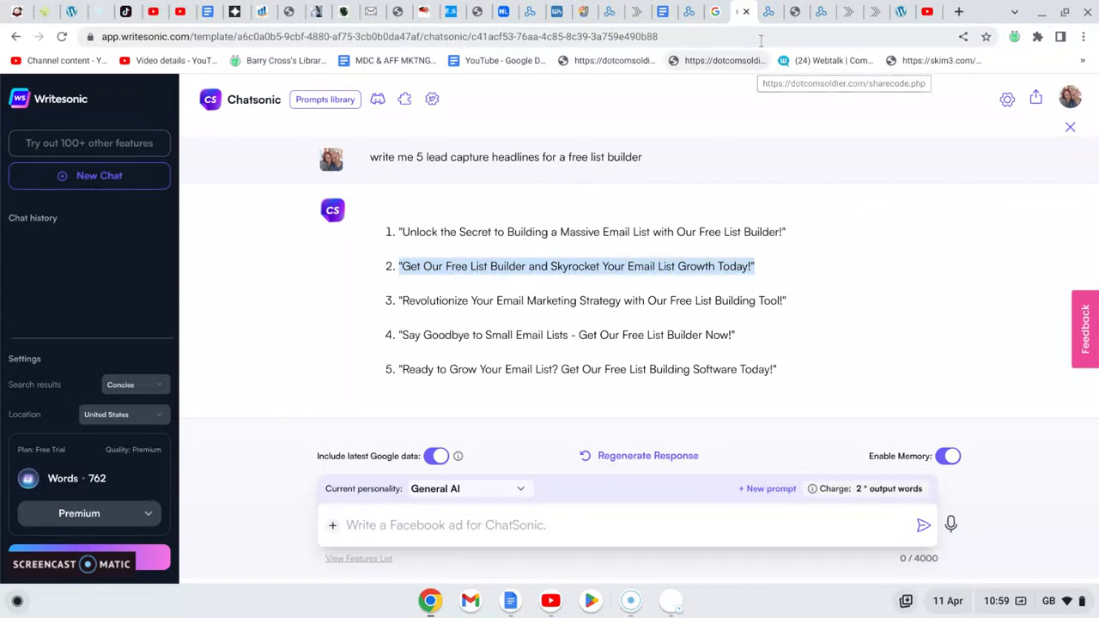
- Look over the LeadsLeap member dashboard and the lesson list of the LeadsLeap training course
mouse_move(768, 22)
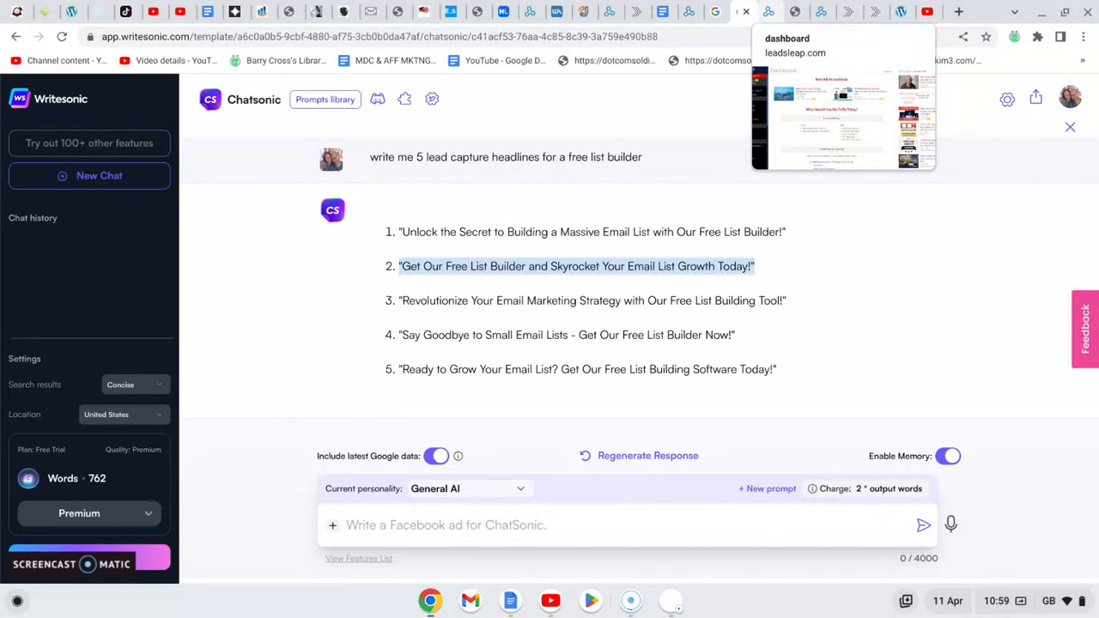
click(767, 11)
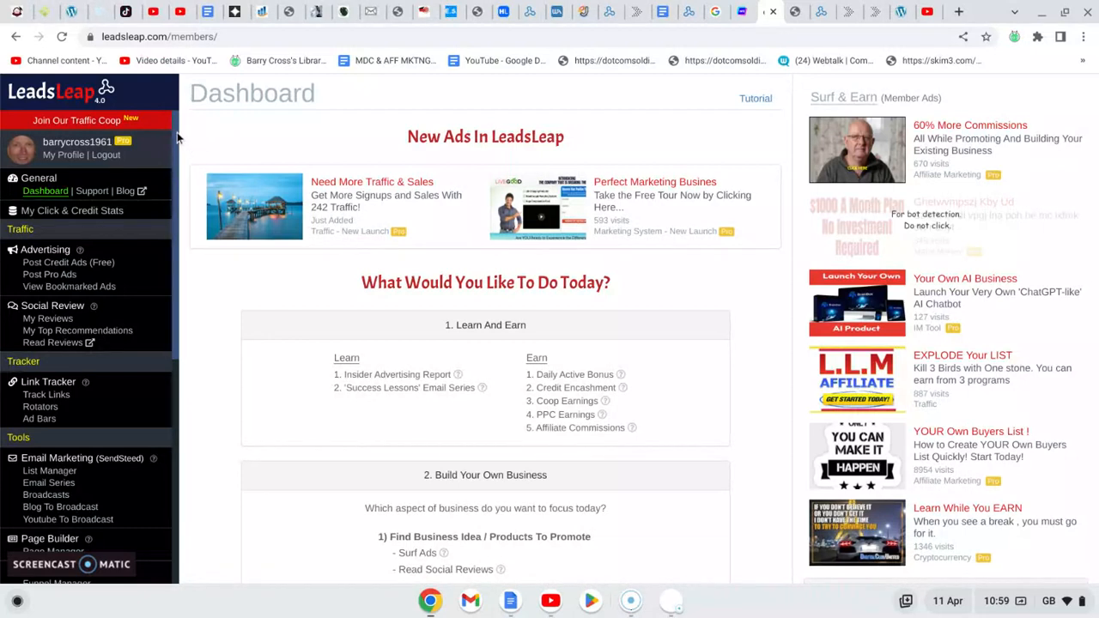
mouse_move(176, 134)
mouse_down()
mouse_move(182, 317)
mouse_move(177, 129)
mouse_up()
click(795, 17)
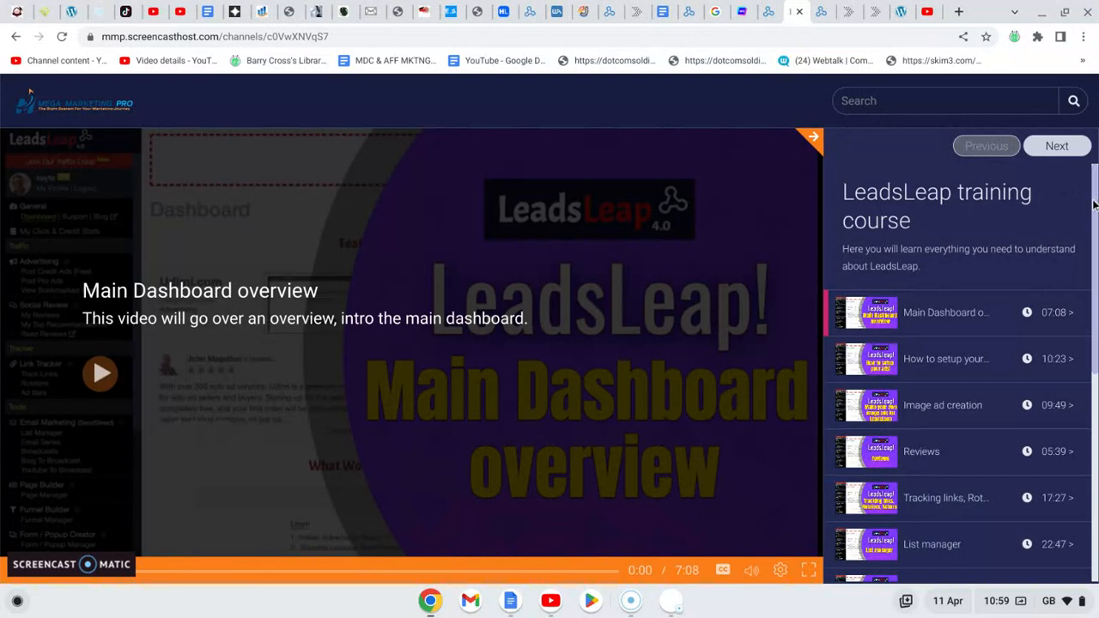
mouse_move(1094, 204)
mouse_down()
mouse_move(1094, 382)
mouse_move(1096, 197)
mouse_up()
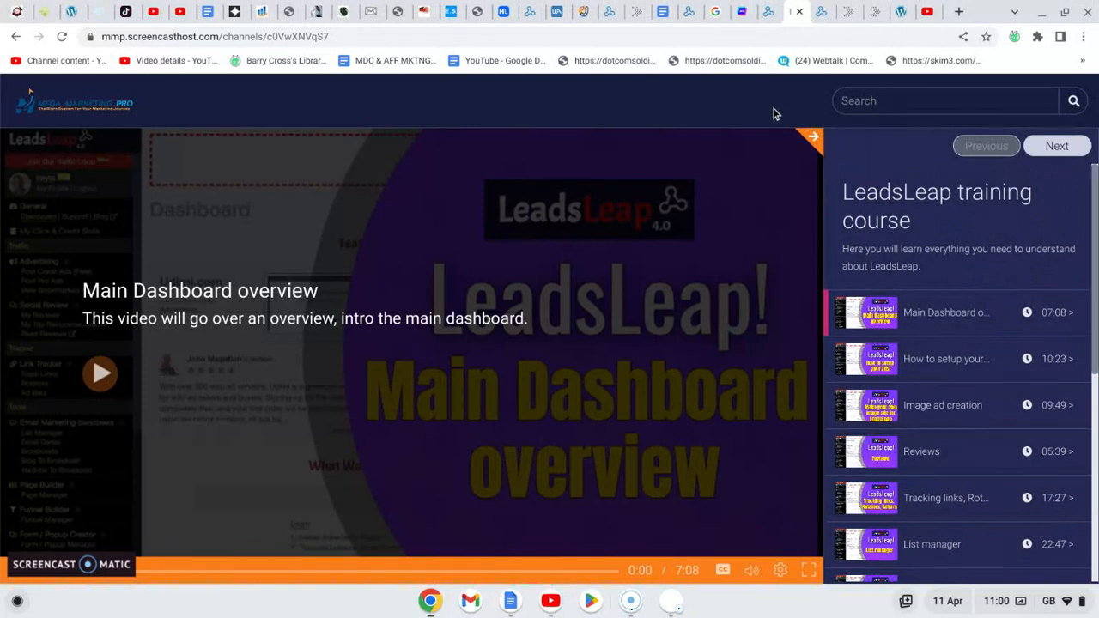
- Open LeadsLeap's Page Manager from the member dashboard and view its tutorial questions before closing them
click(767, 13)
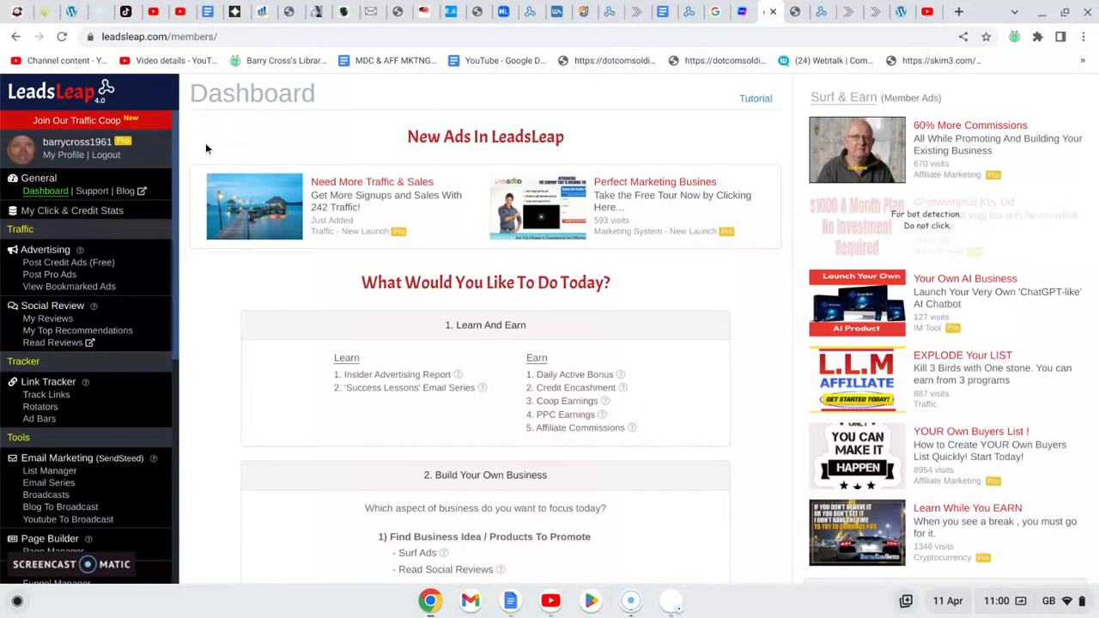
scroll(176, 163, down, 2)
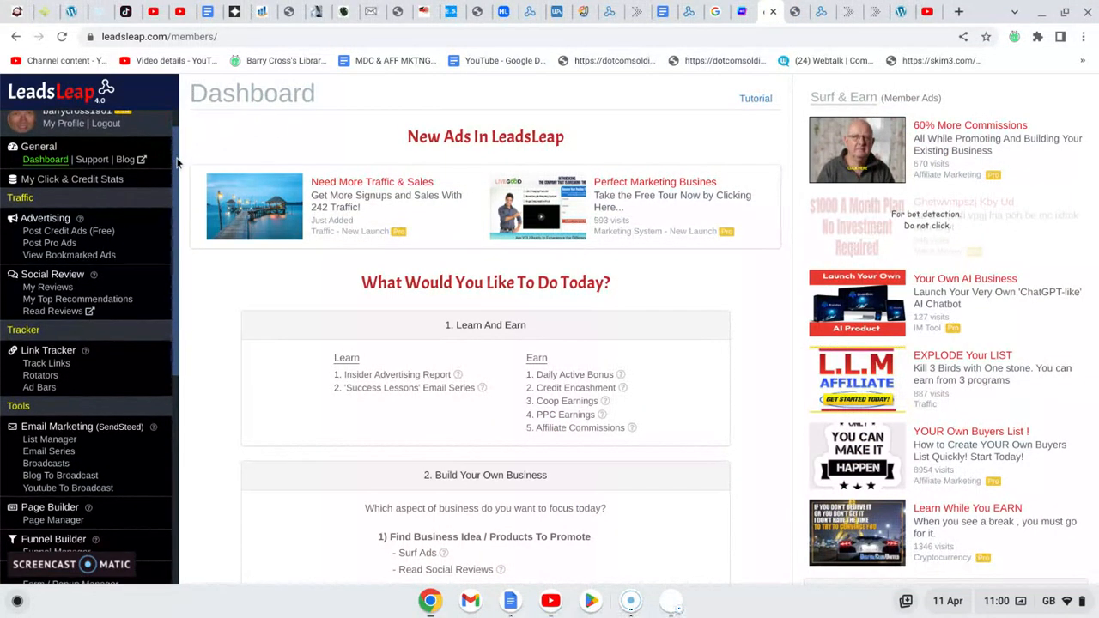
drag(176, 163, 195, 263)
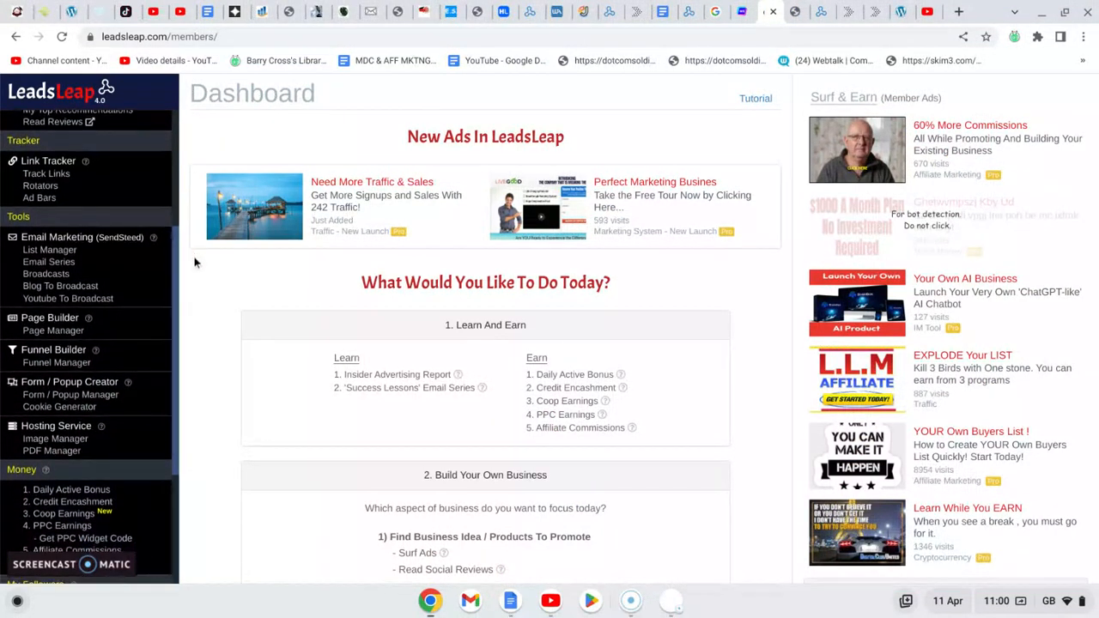
click(64, 332)
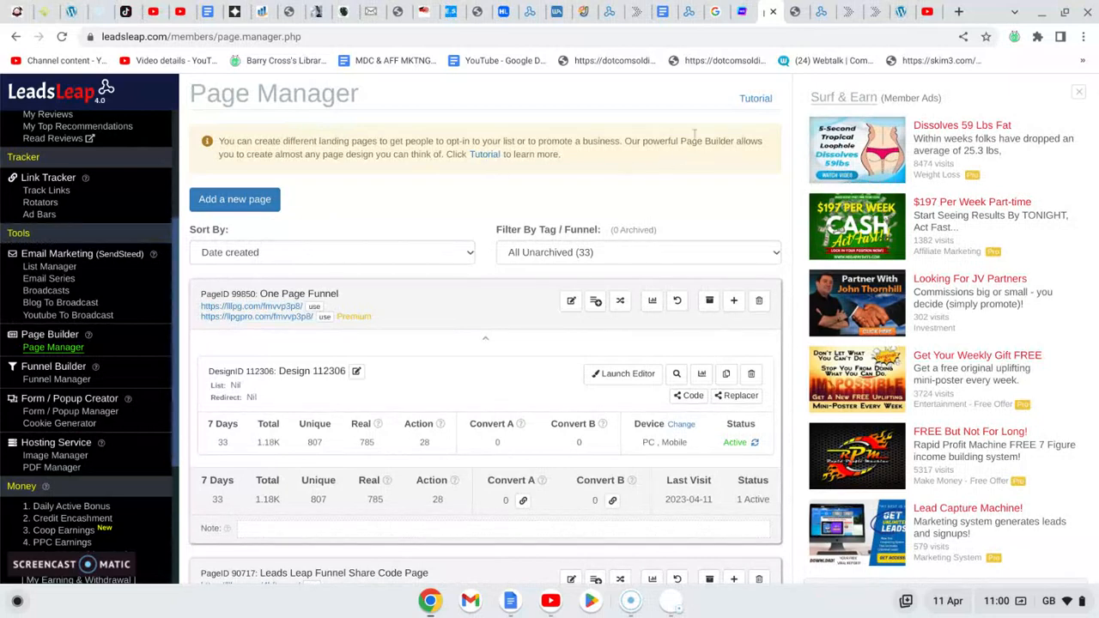
click(747, 101)
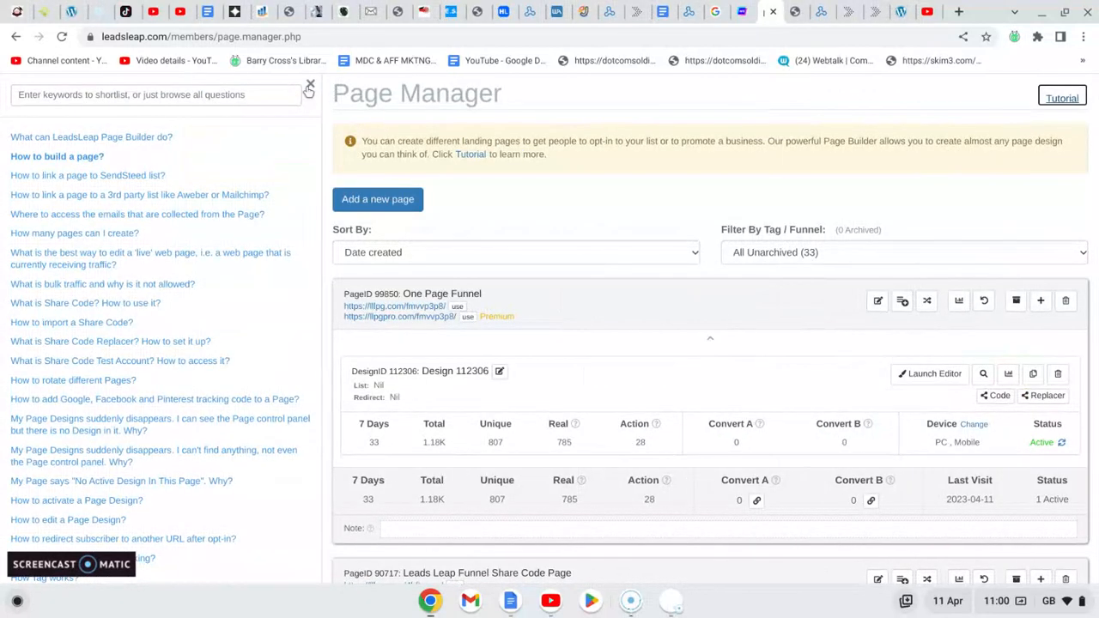
click(309, 87)
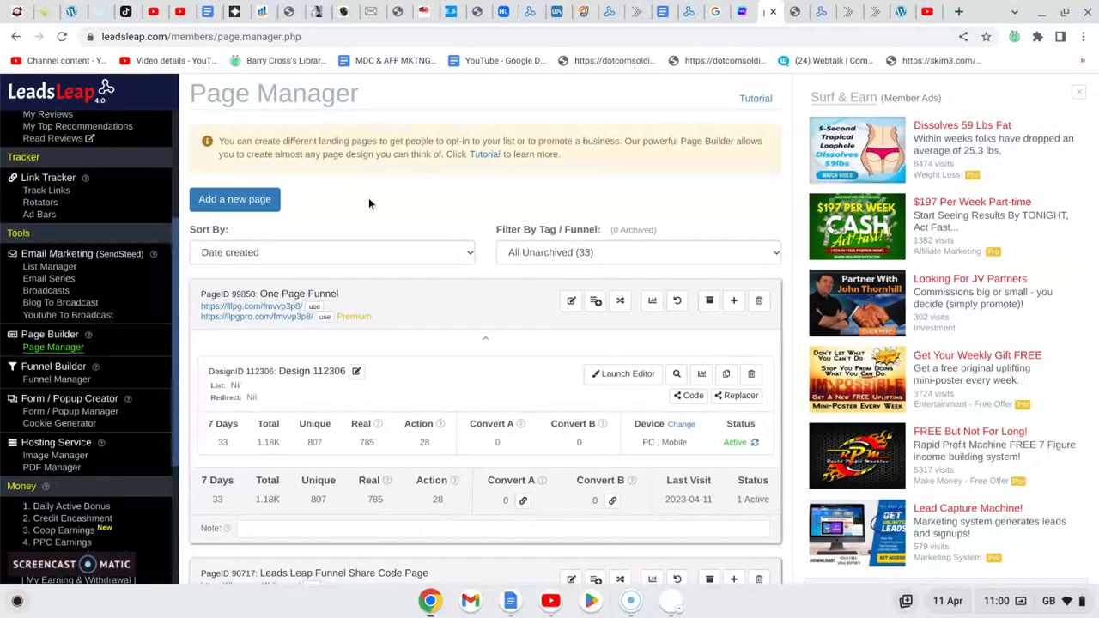
- Add a new page named "Free List Builder" in the Page Manager
click(246, 201)
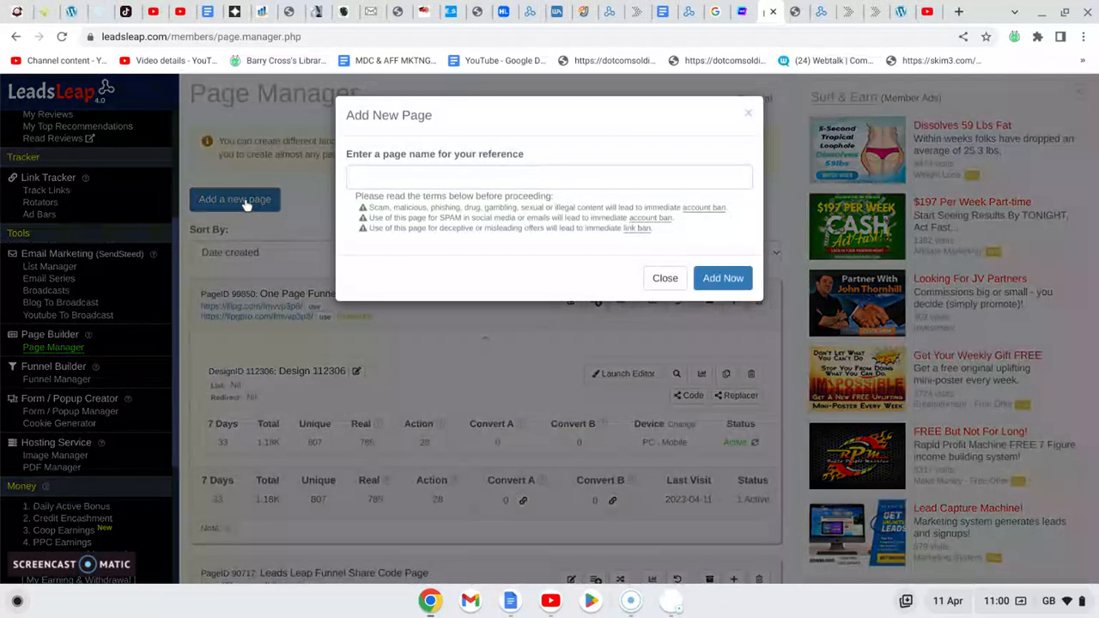
click(359, 179)
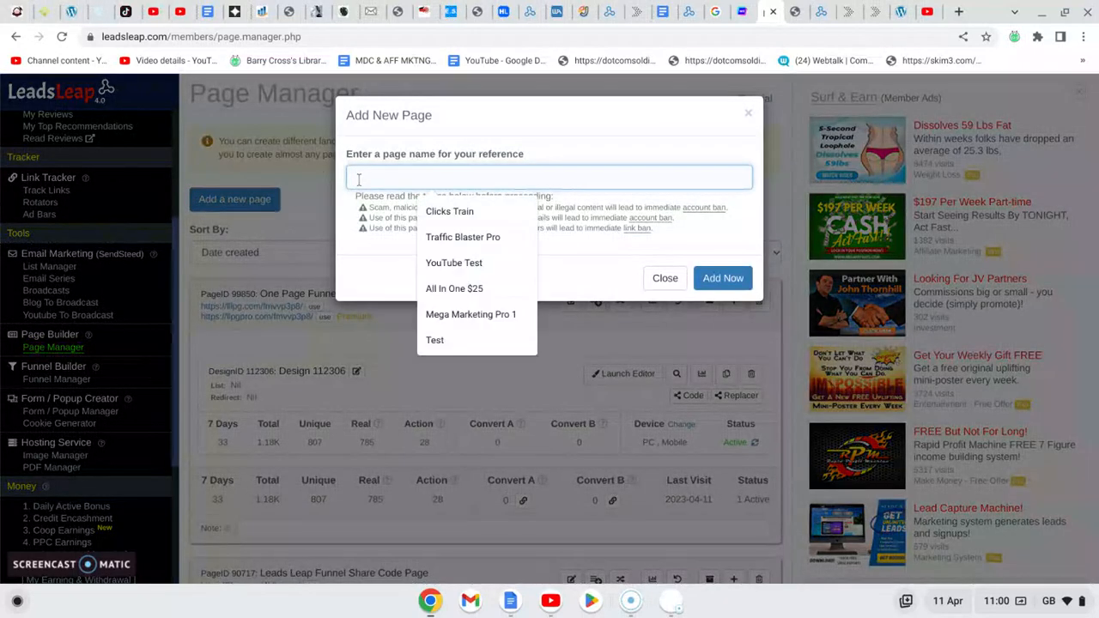
text(Free List Builder)
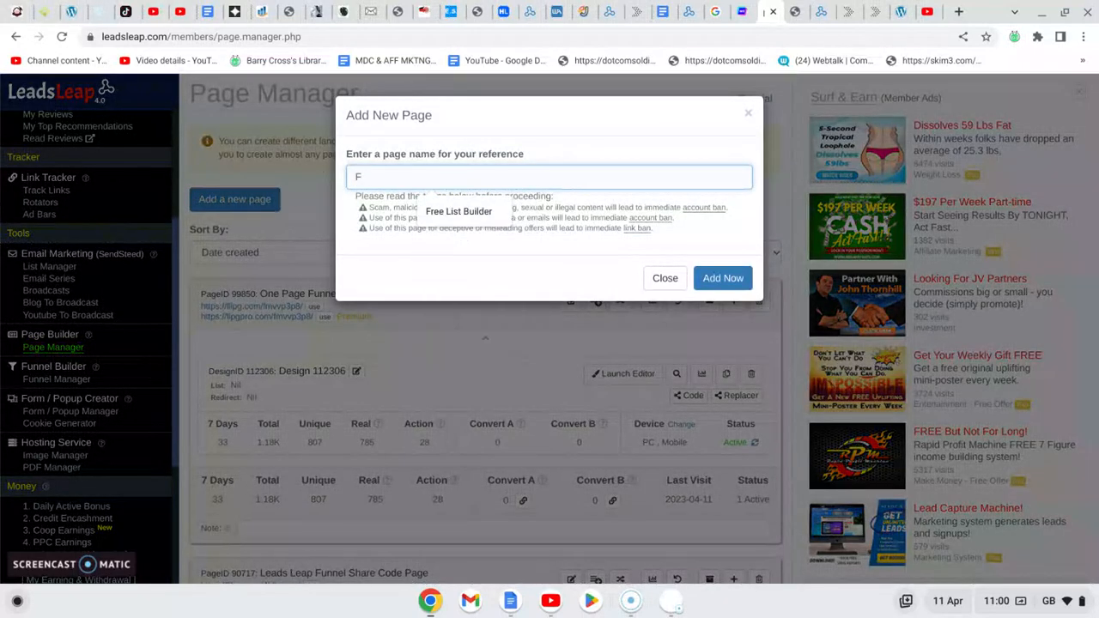
click(468, 211)
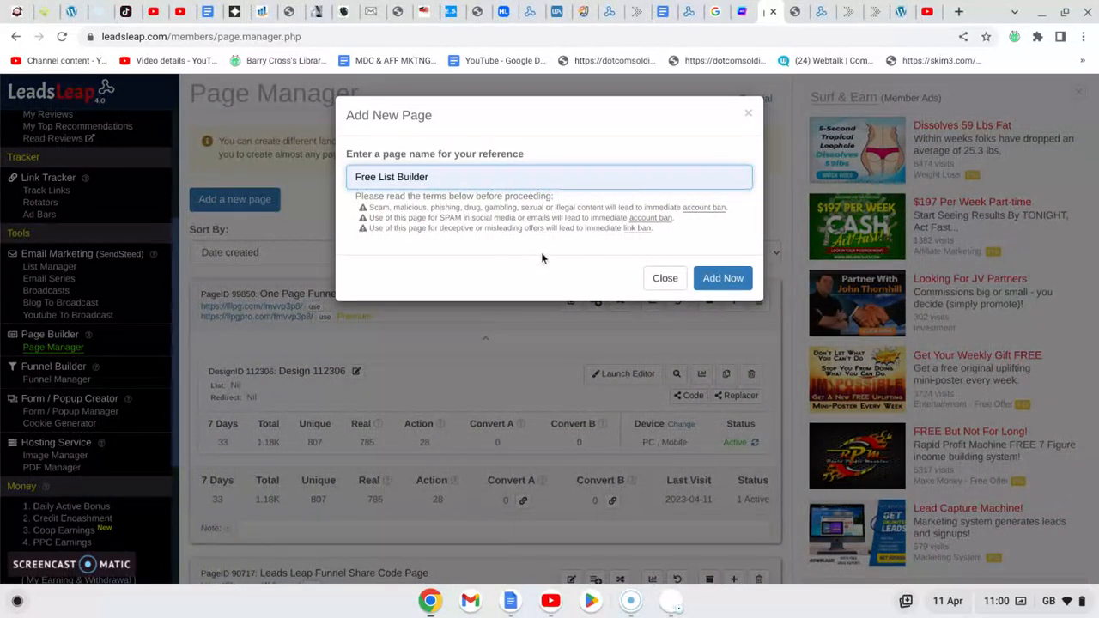
click(709, 278)
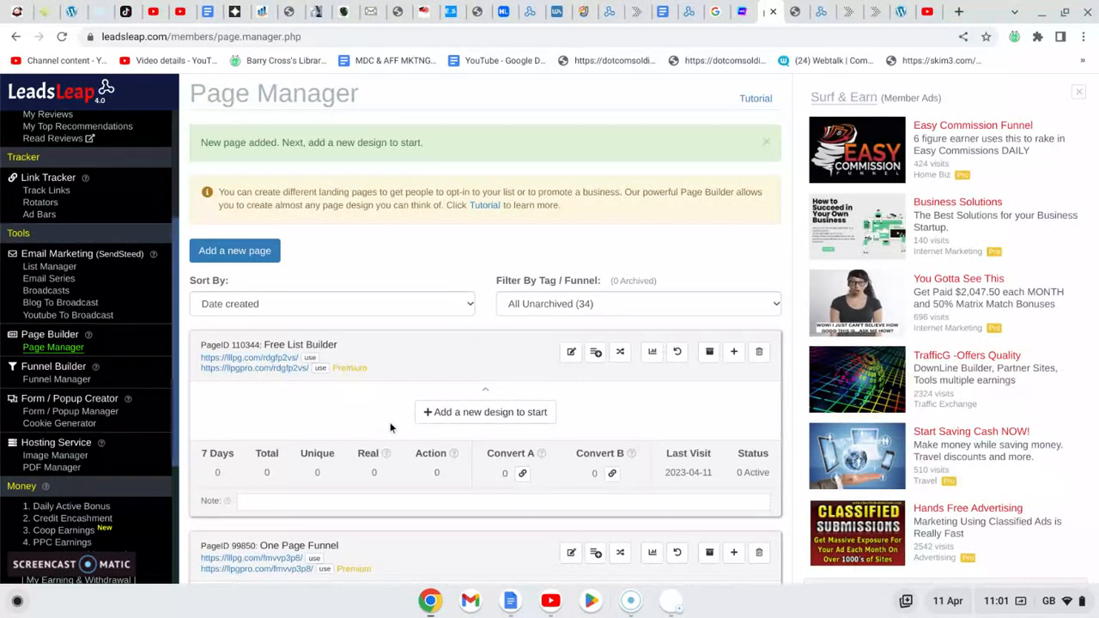
- Add a blank design to the Free List Builder page and start it in the editor with the "Content left offset" opt-in template
click(484, 413)
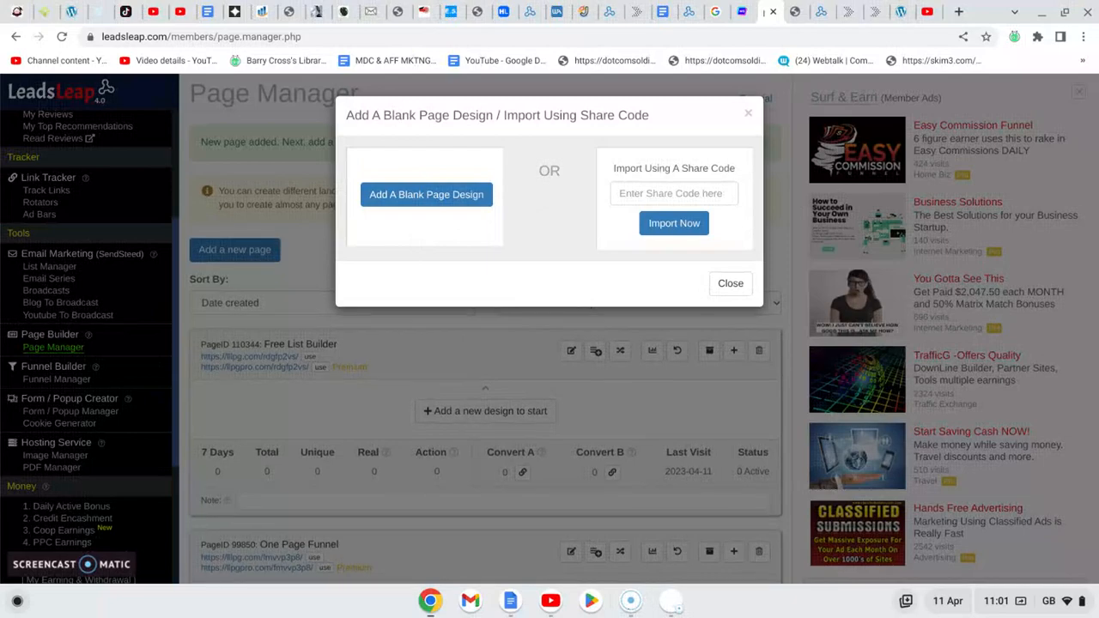
click(421, 195)
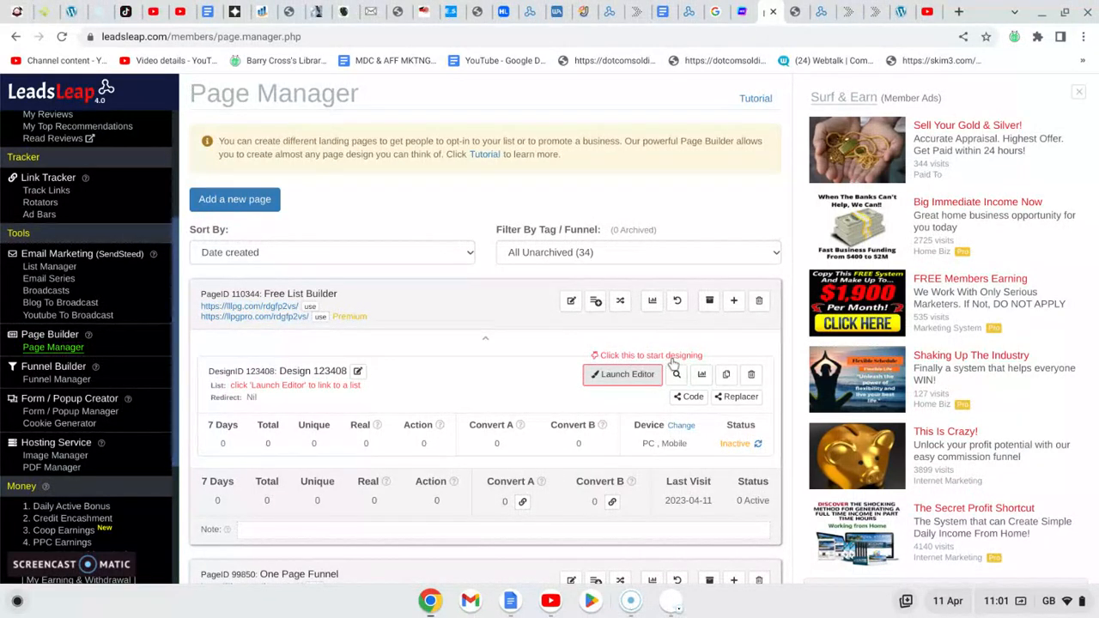
click(615, 382)
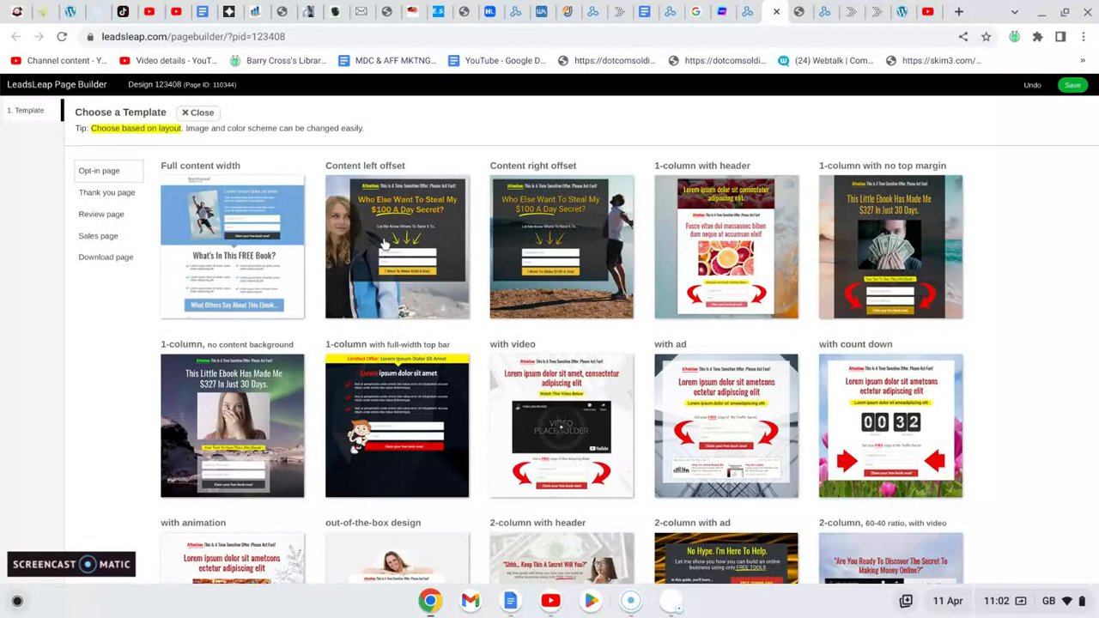
click(385, 245)
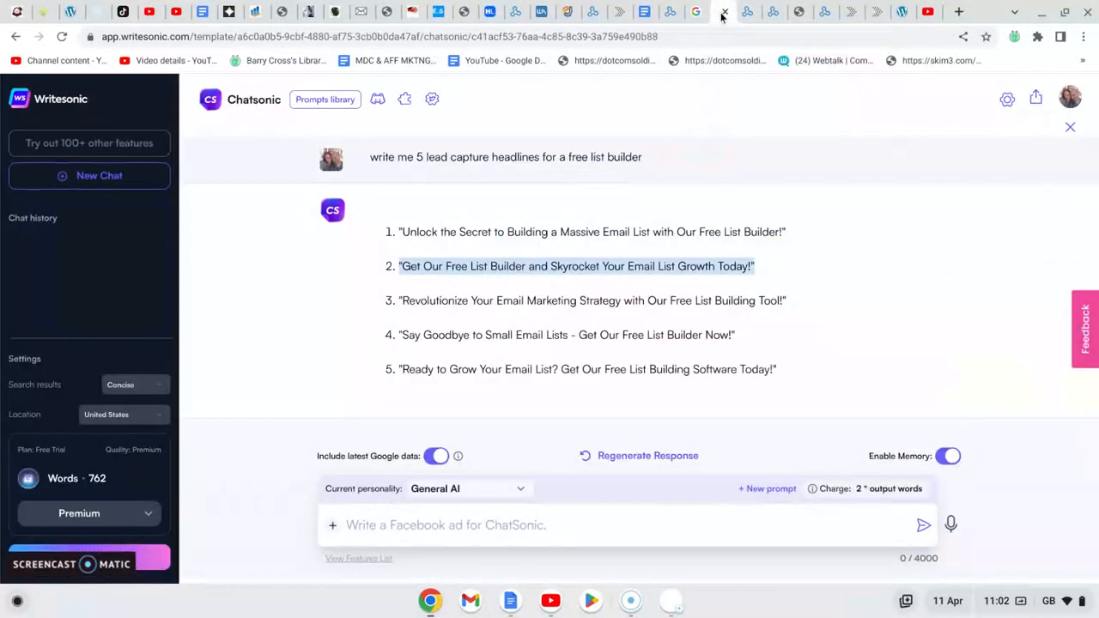
- Switch to Chatsonic and copy the second headline, "Get Our Free List Builder and Skyrocket Your Email List Growth Today!"
click(726, 14)
click(765, 244)
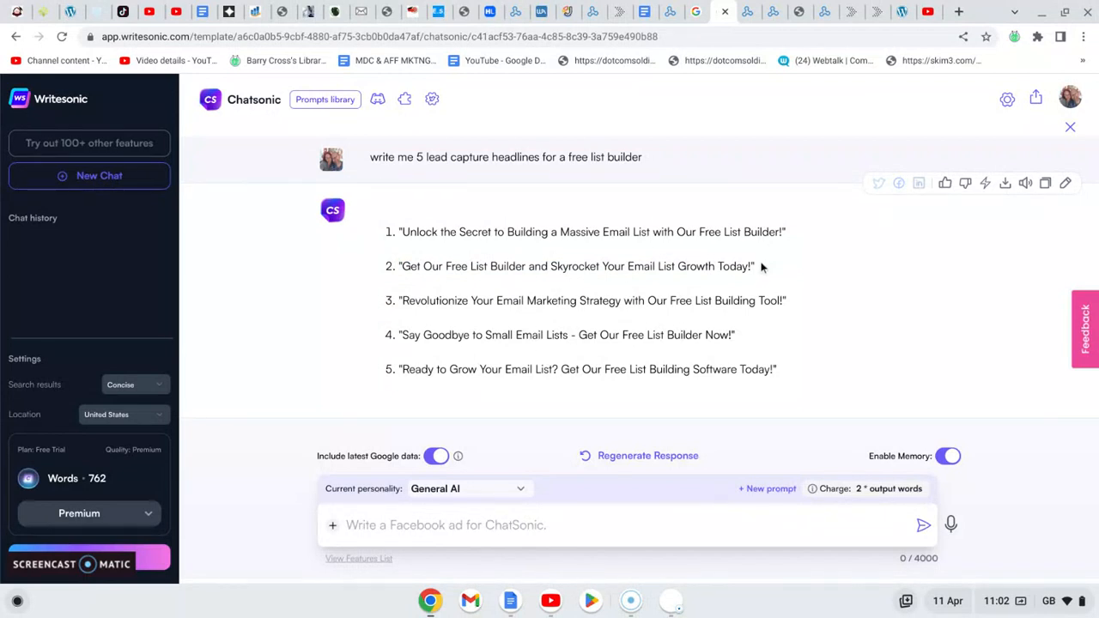
drag(761, 267, 429, 261)
key(ctrl+c)
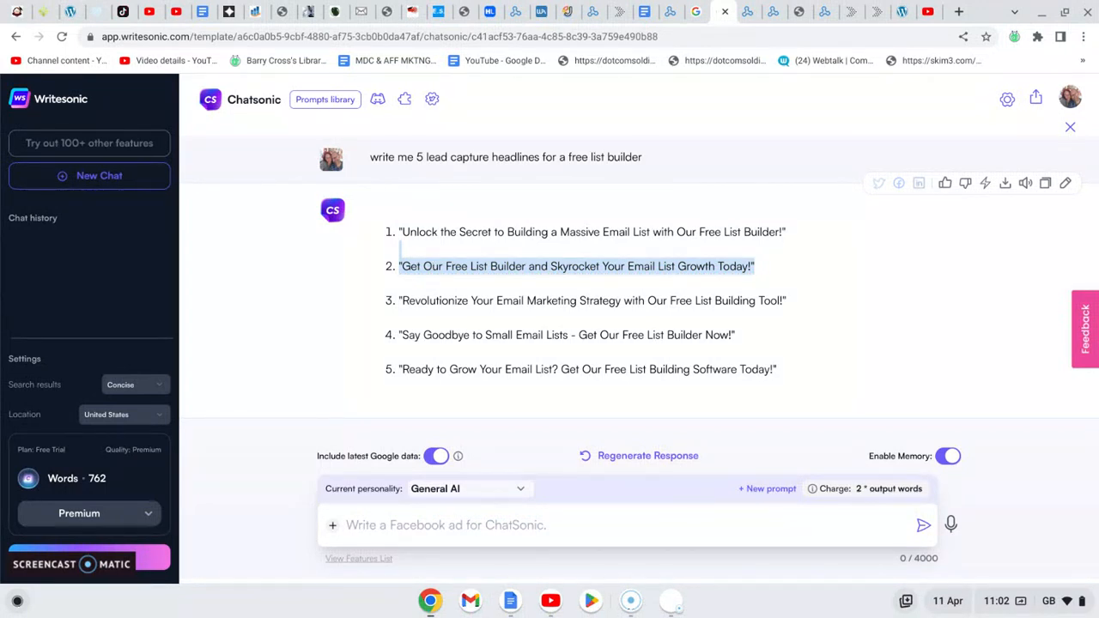
- Back in the LeadsLeap Page Builder, replace the "$100 A Day Secret" headline text with the copied Chatsonic headline
click(775, 19)
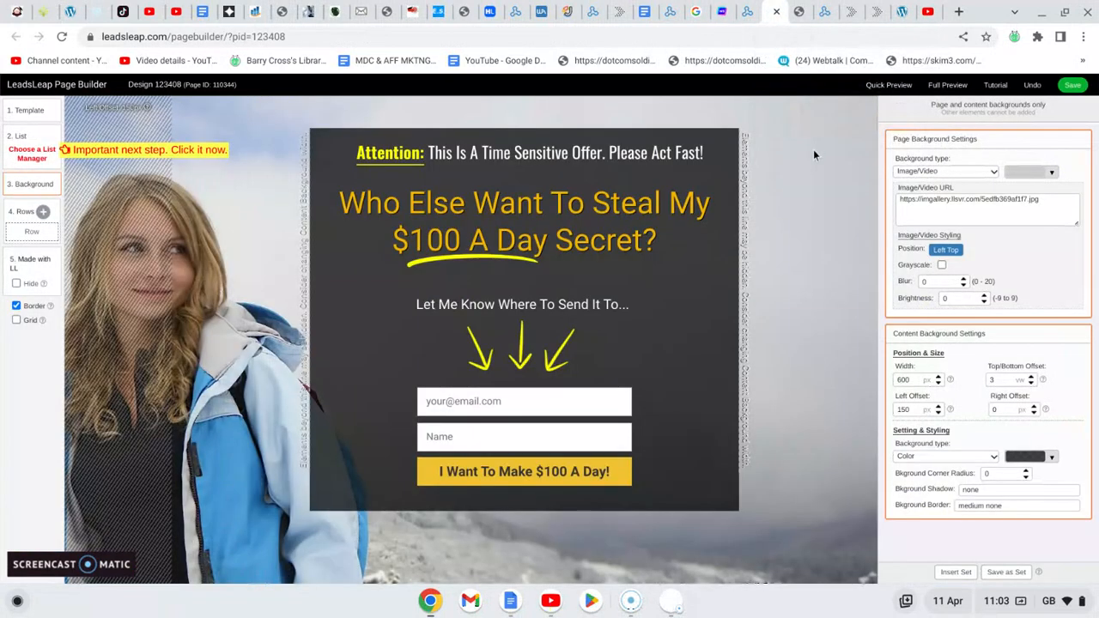
click(656, 217)
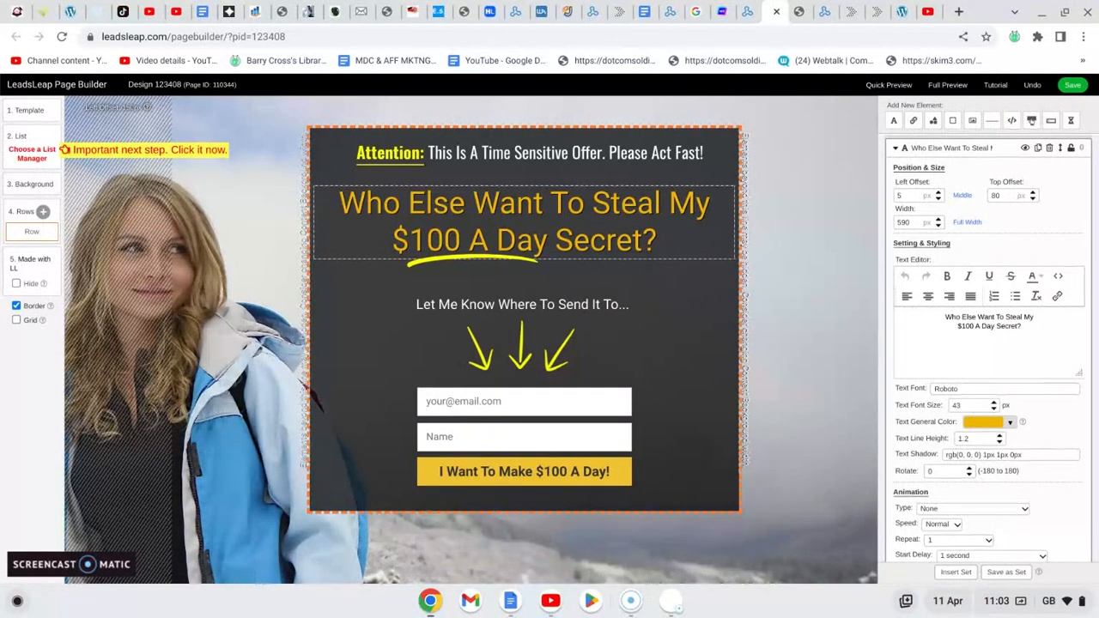
drag(1022, 328, 944, 320)
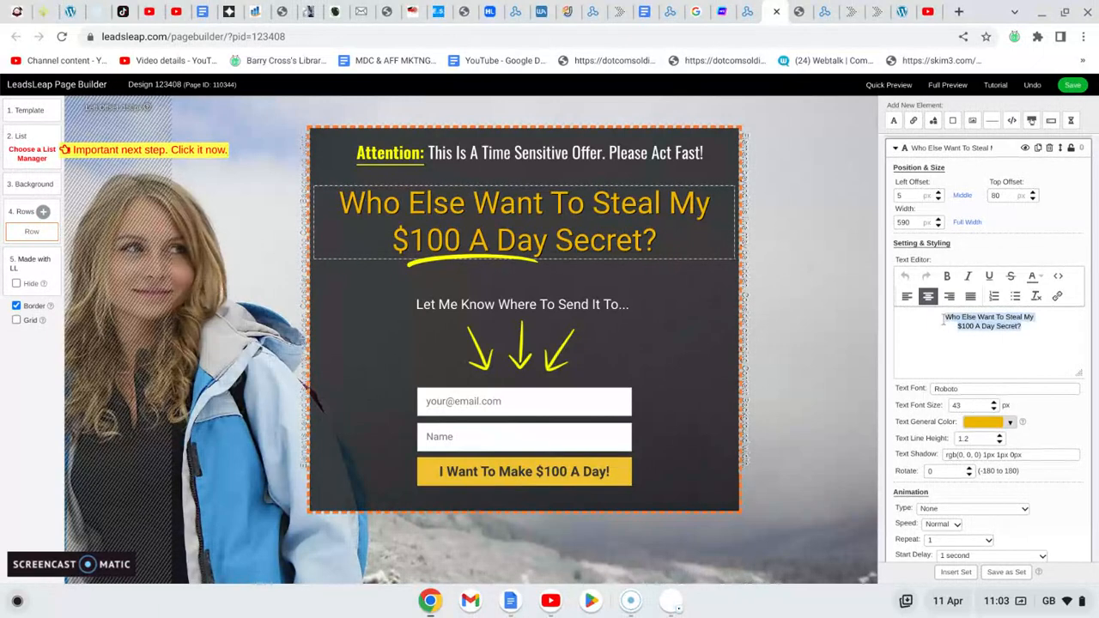
key(ctrl+v)
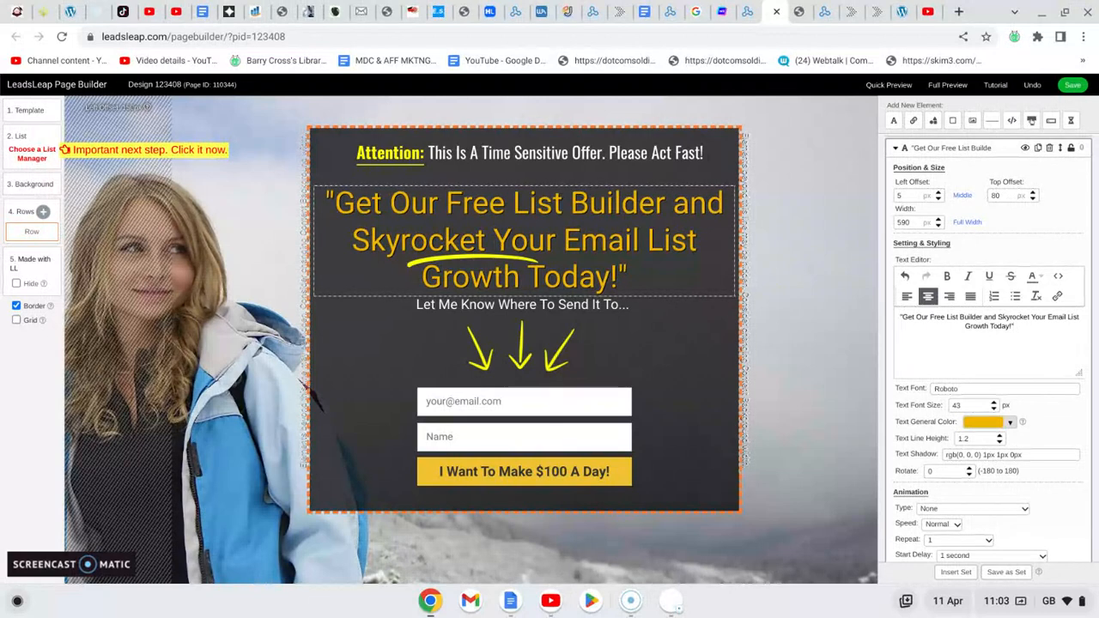
- Delete the yellow underline image that overlaps the headline
click(537, 259)
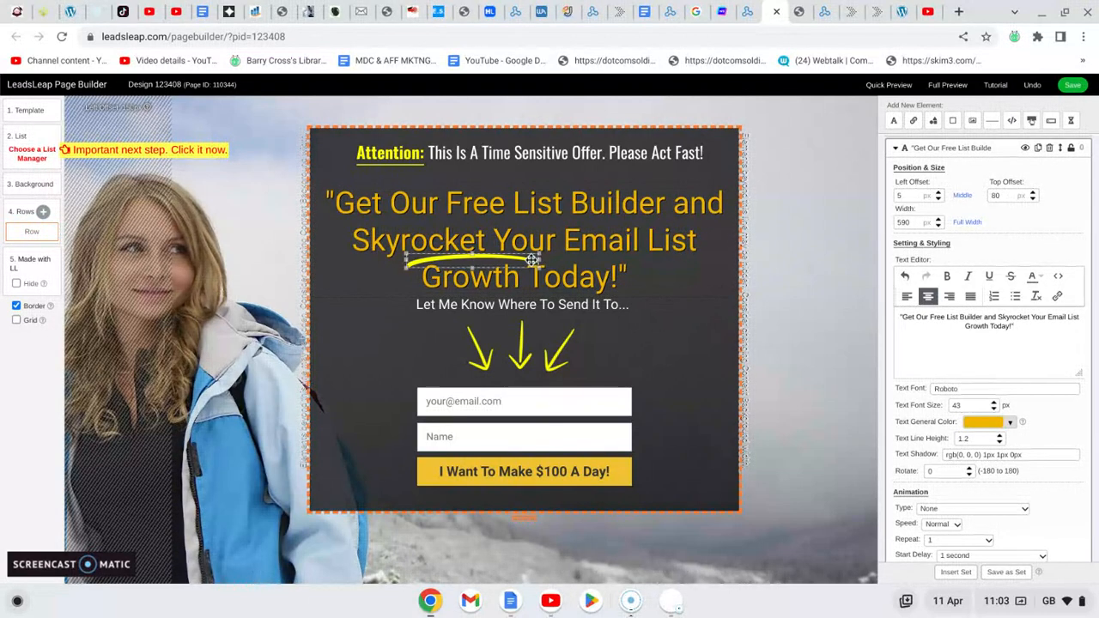
click(532, 259)
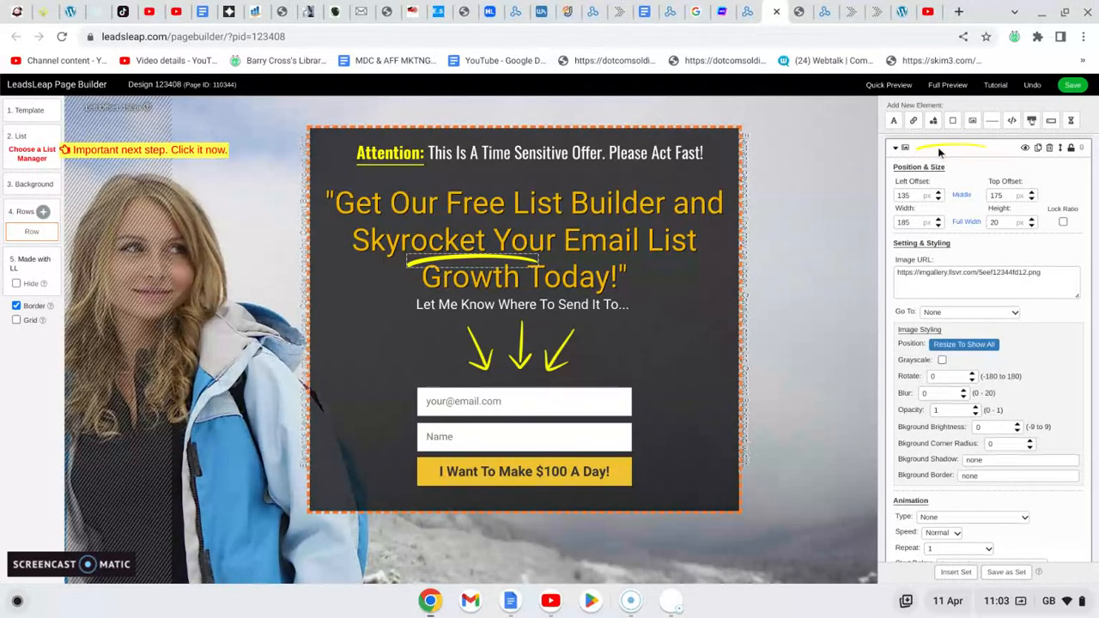
click(1049, 148)
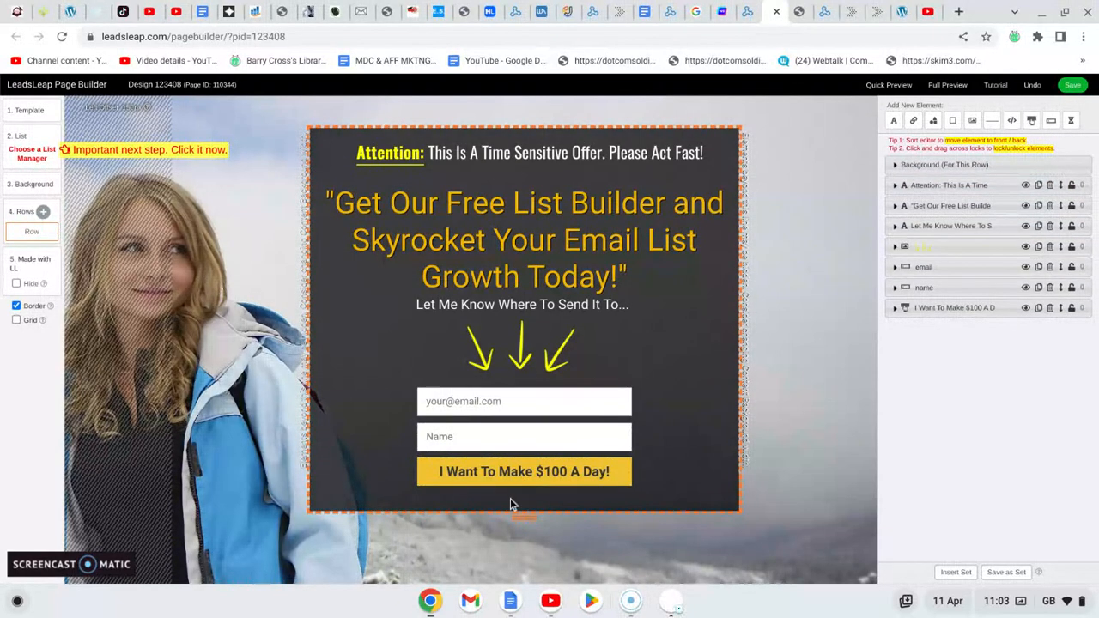
- Change the opt-in button's text to "I Want My Free List Builder"
click(515, 473)
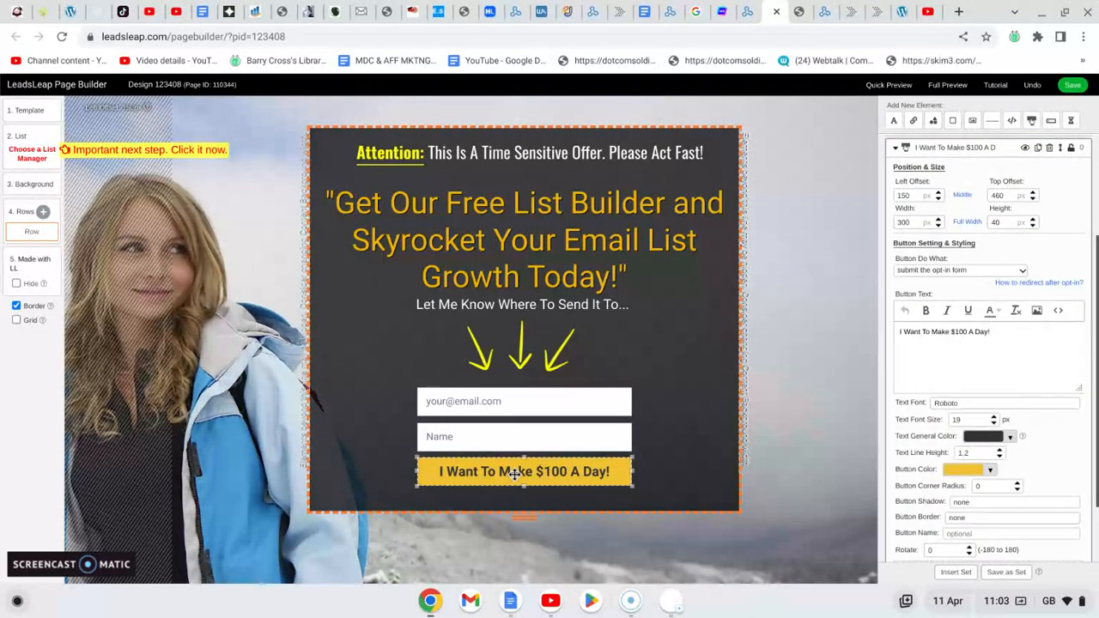
click(992, 331)
key(BackSpace)
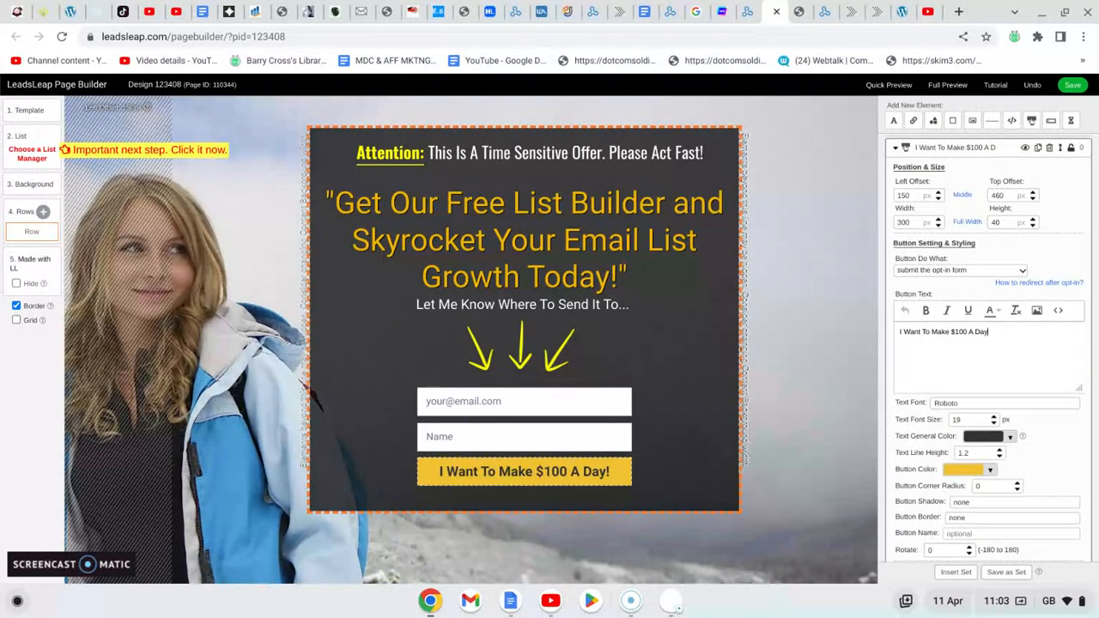
key(BackSpace)
key(BackSpace)
key(BackSpace)
key(BackSpace)
key(BackSpace)
key(BackSpace)
key(BackSpace)
key(BackSpace)
key(BackSpace)
key(BackSpace)
key(BackSpace)
key(BackSpace)
key(BackSpace)
key(BackSpace)
key(BackSpace)
key(BackSpace)
key(BackSpace)
key(BackSpace)
key(BackSpace)
key(BackSpace)
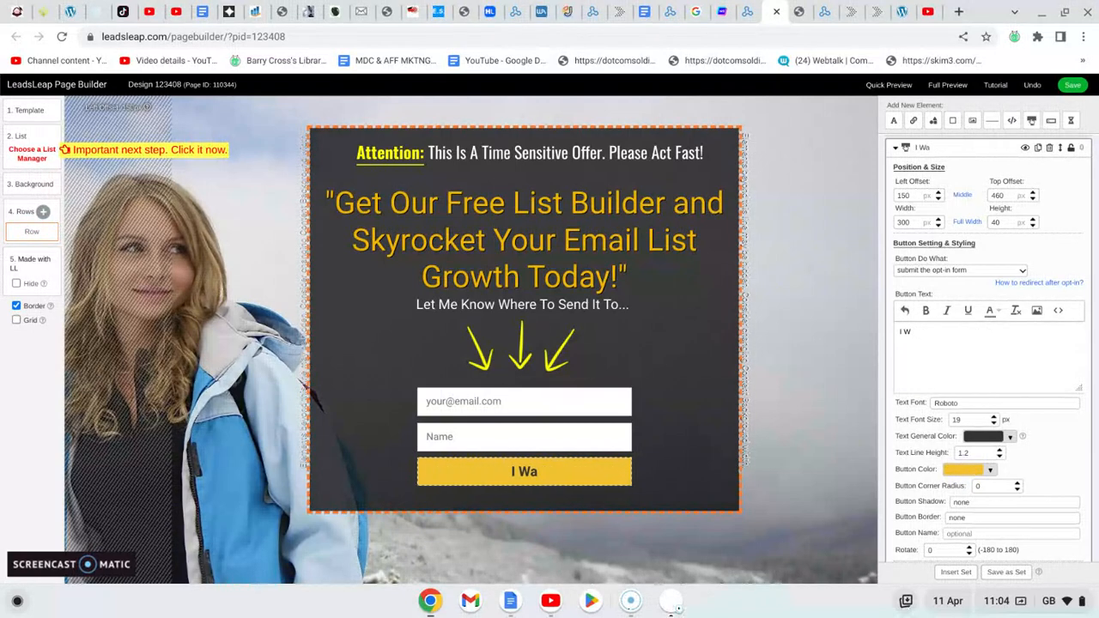
key(BackSpace)
key(BackSpace)
key(BackSpace)
key(BackSpace)
text(I)
key(BackSpace)
text(I Want My)
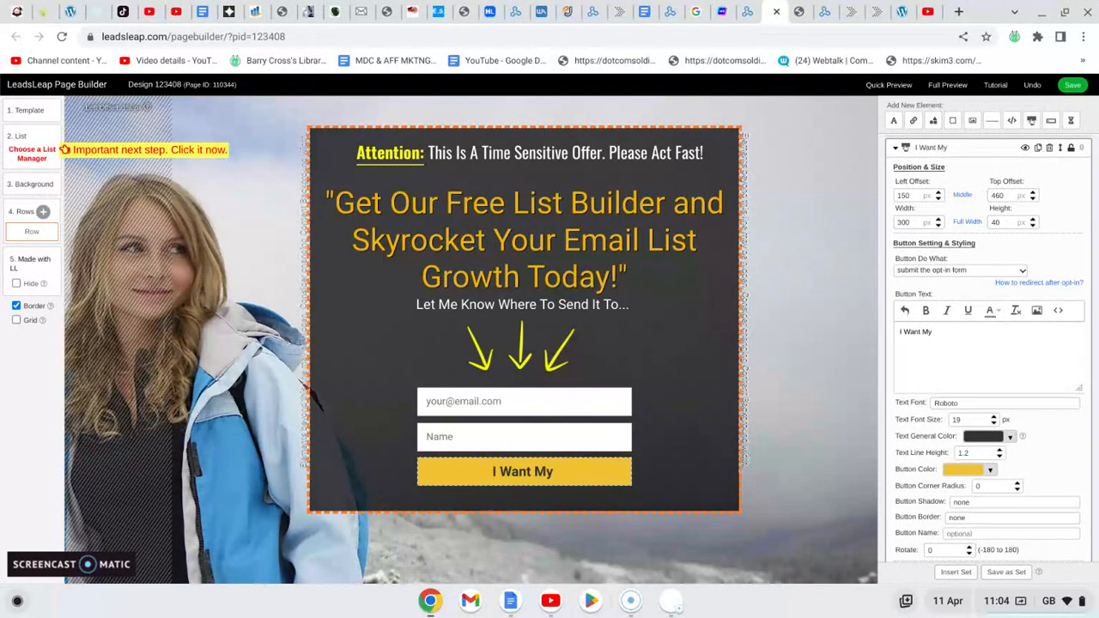
text( Free L)
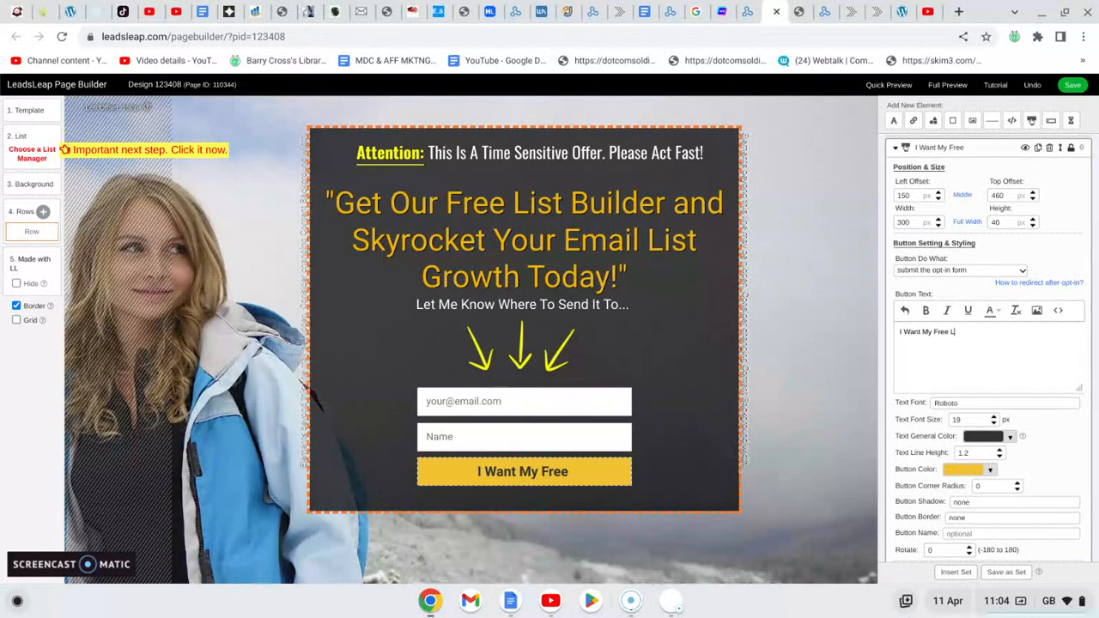
text(ist B)
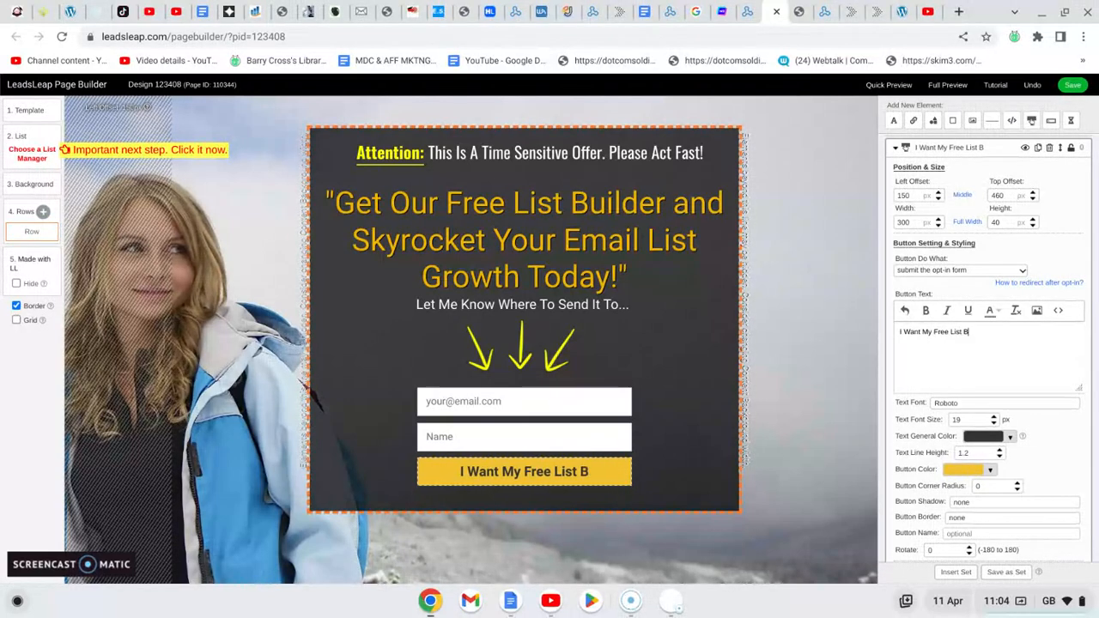
text(uilder)
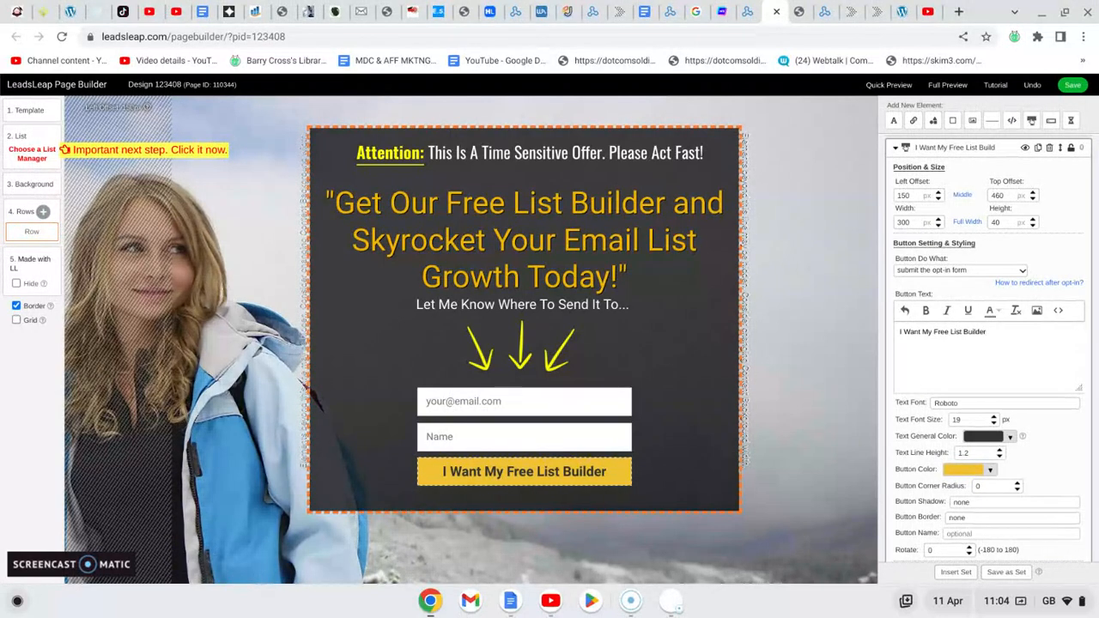
- Open the full preview of the page and check its layout in the desktop, tablet and mobile views
click(943, 89)
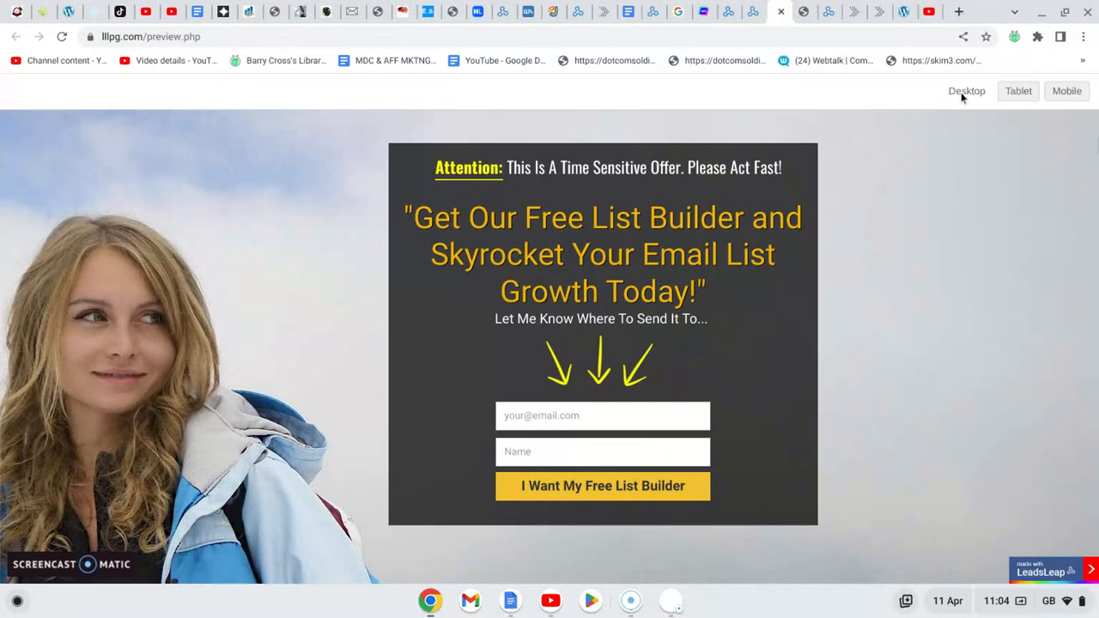
click(1015, 92)
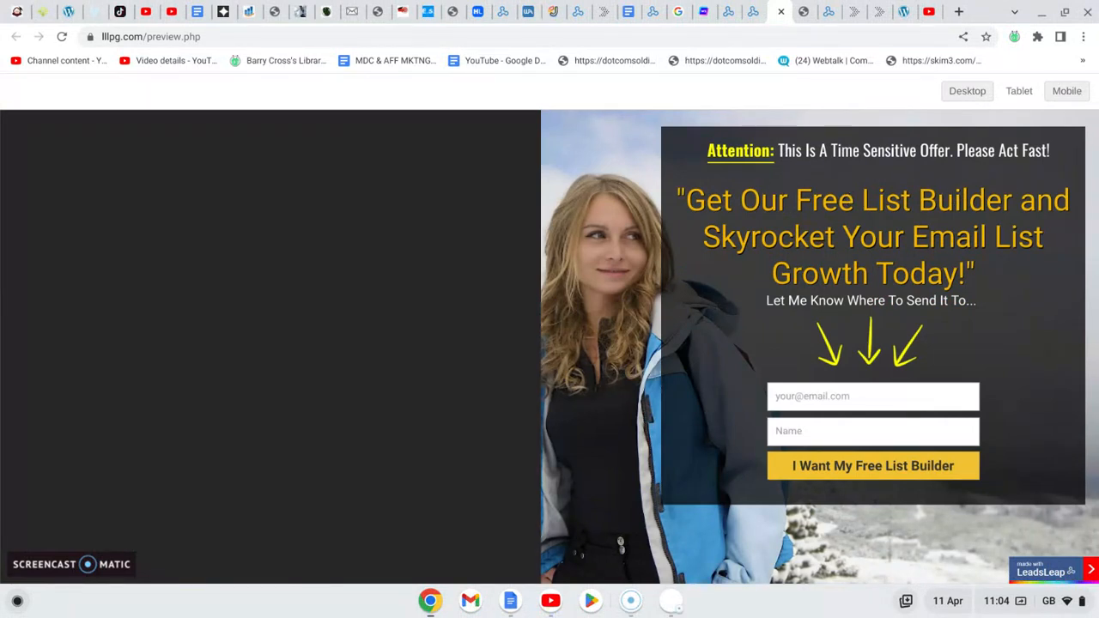
click(1059, 92)
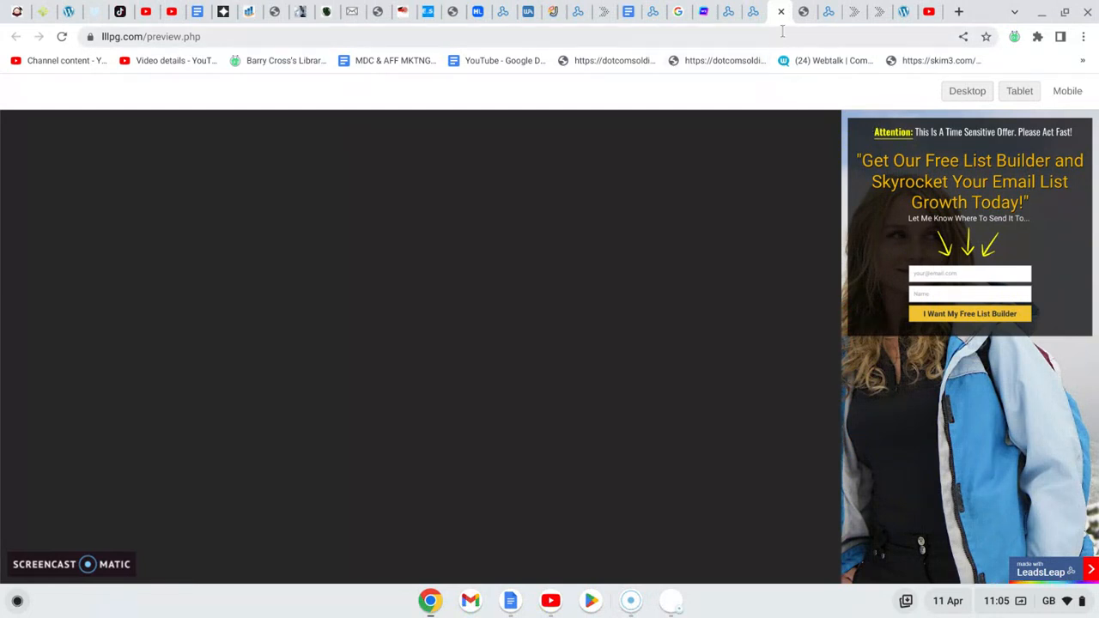
- Revisit the LeadsLeap training course page and examine the total earnings in the member dashboard's account statistics
click(803, 13)
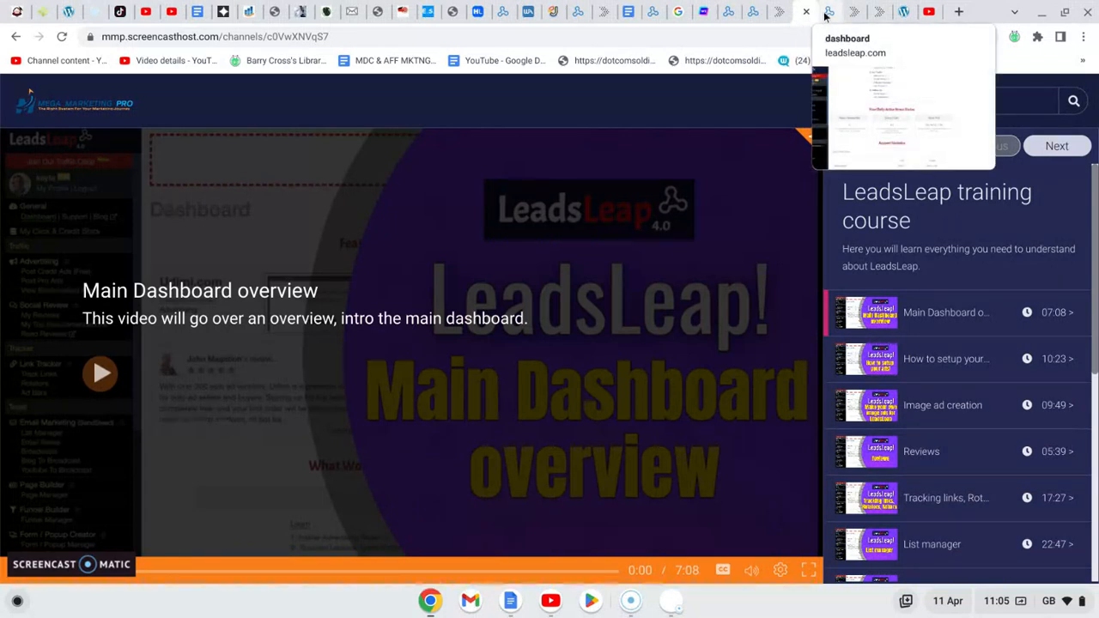
click(827, 14)
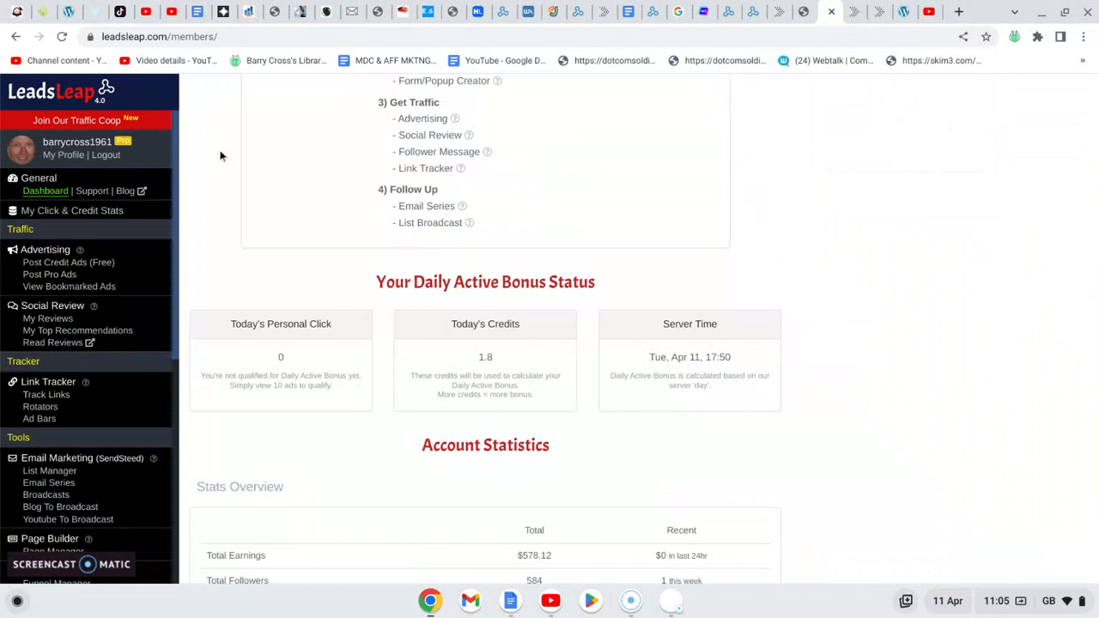
scroll(220, 156, down, 3)
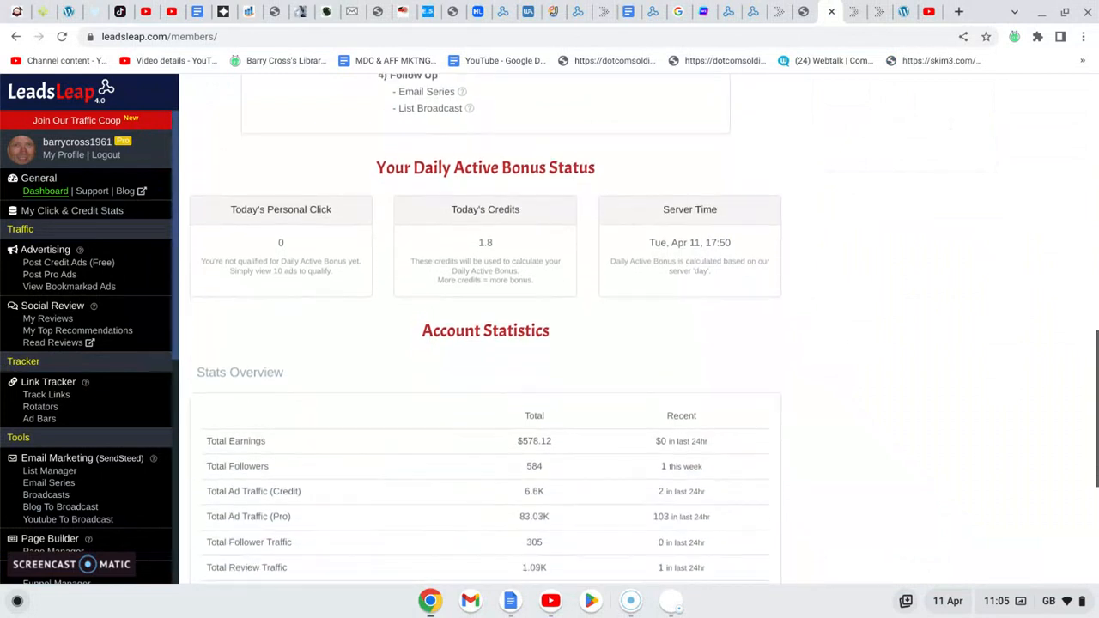
scroll(635, 327, up, 1)
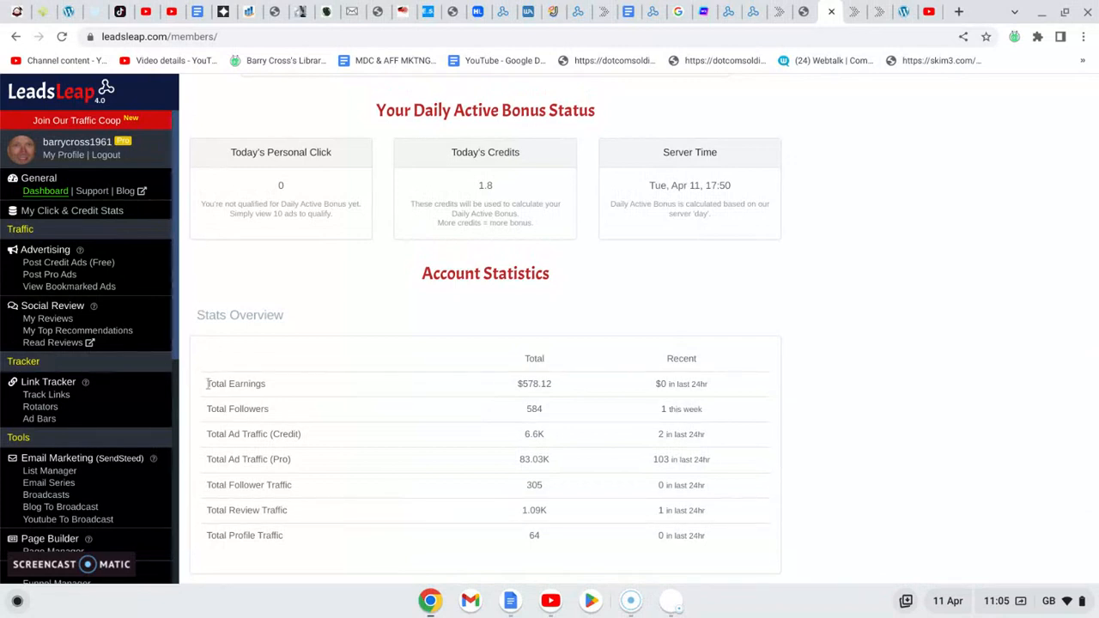
drag(207, 384, 262, 384)
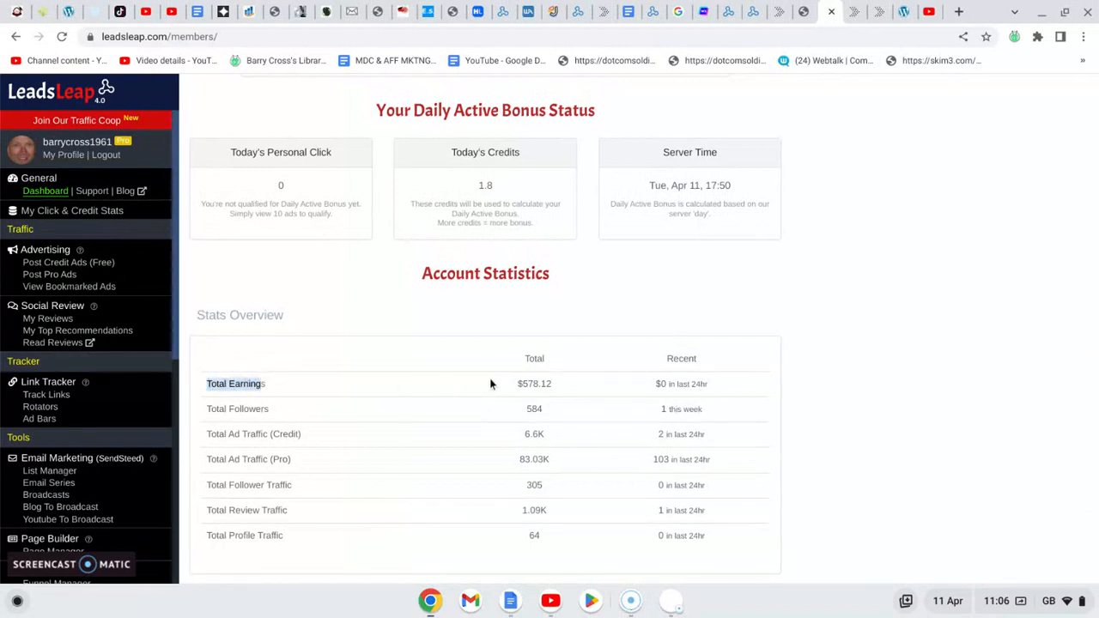
drag(509, 384, 555, 388)
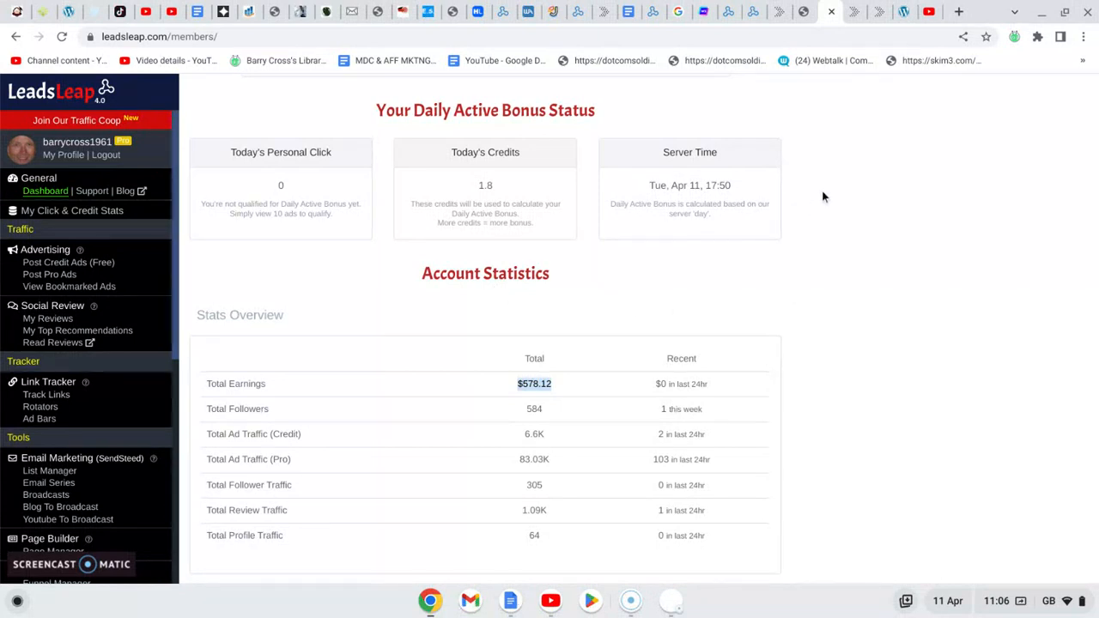
- Look over the LeadsLeap course's lead capture page and its welcome page, including the share codes for setting up the funnel
click(854, 16)
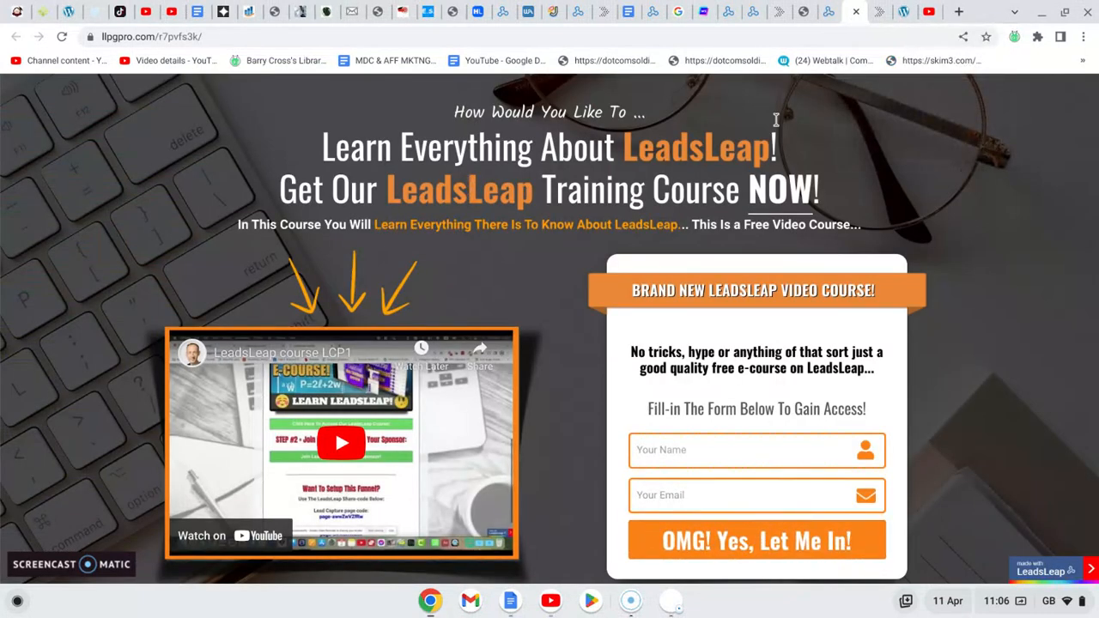
click(878, 16)
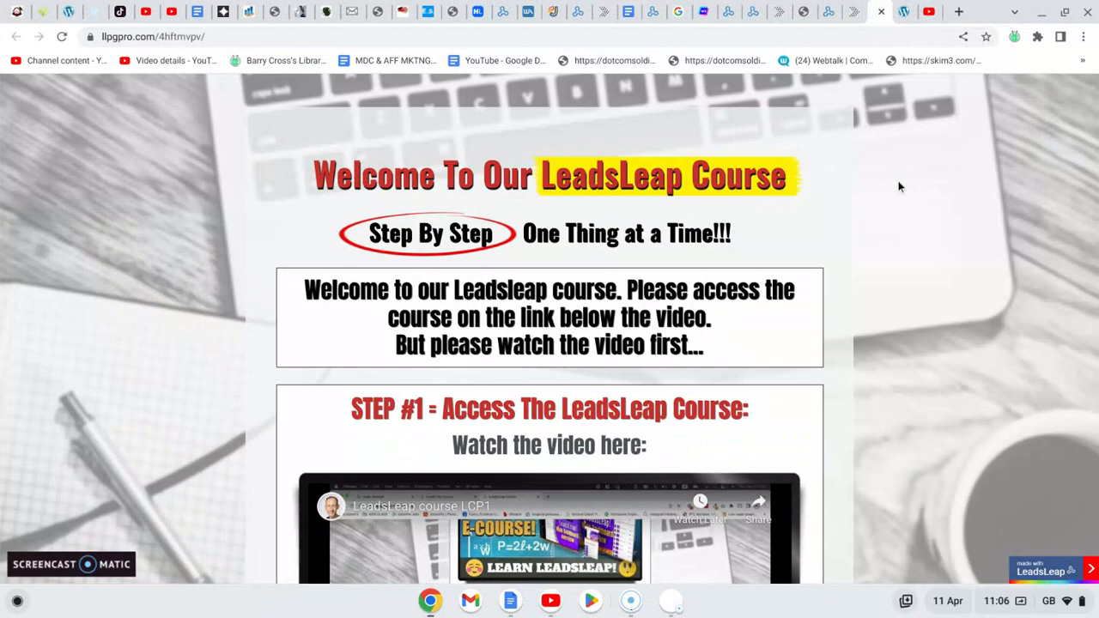
scroll(899, 186, down, 3)
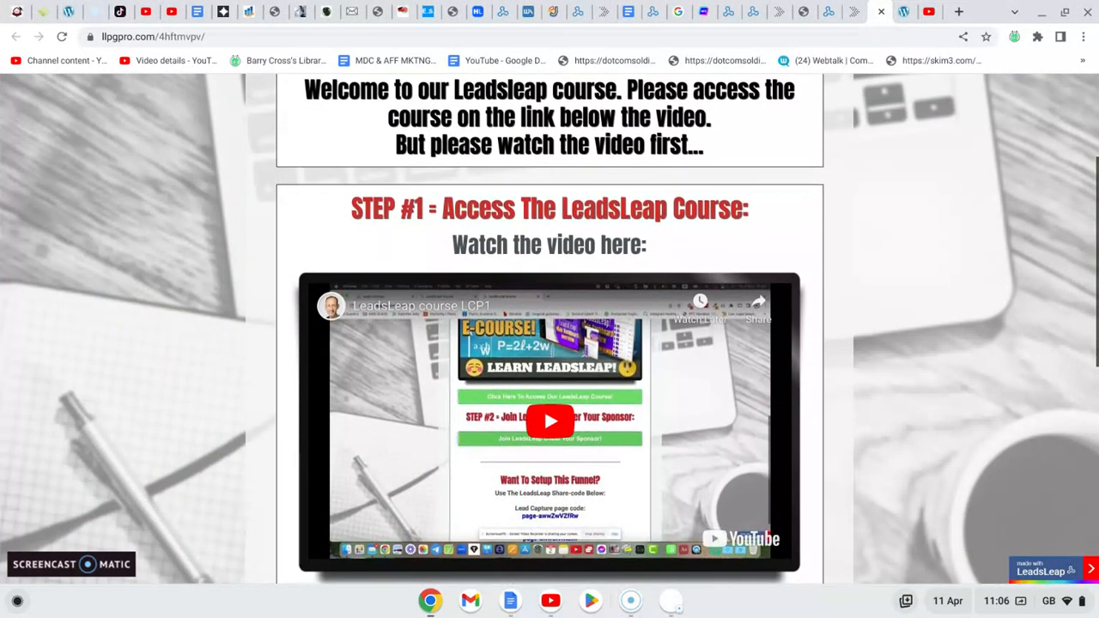
scroll(550, 327, down, 2)
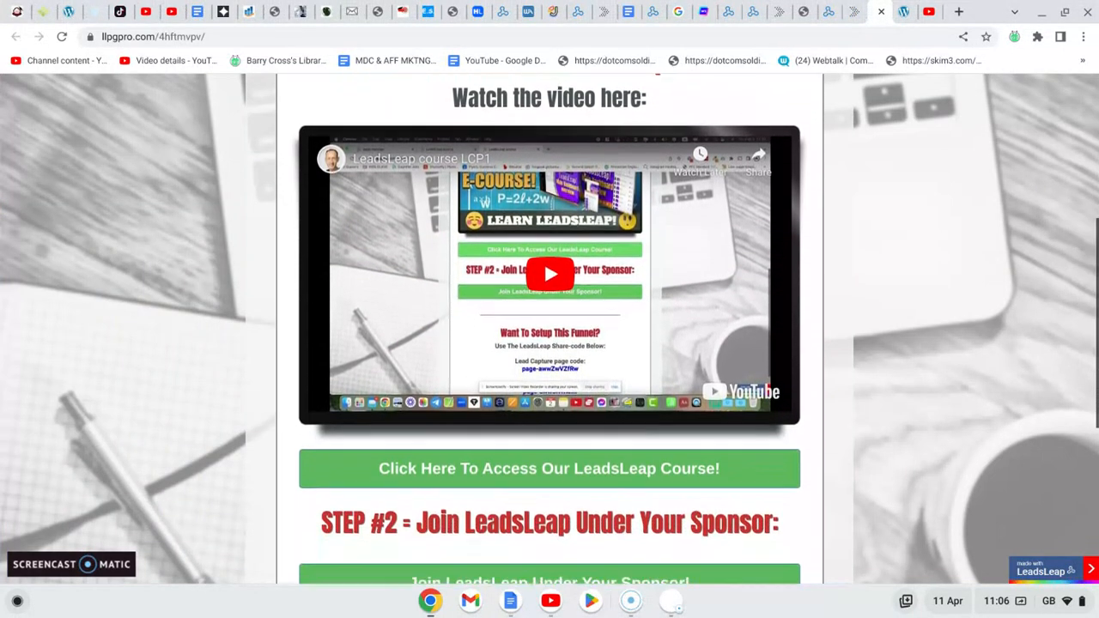
scroll(454, 416, down, 5)
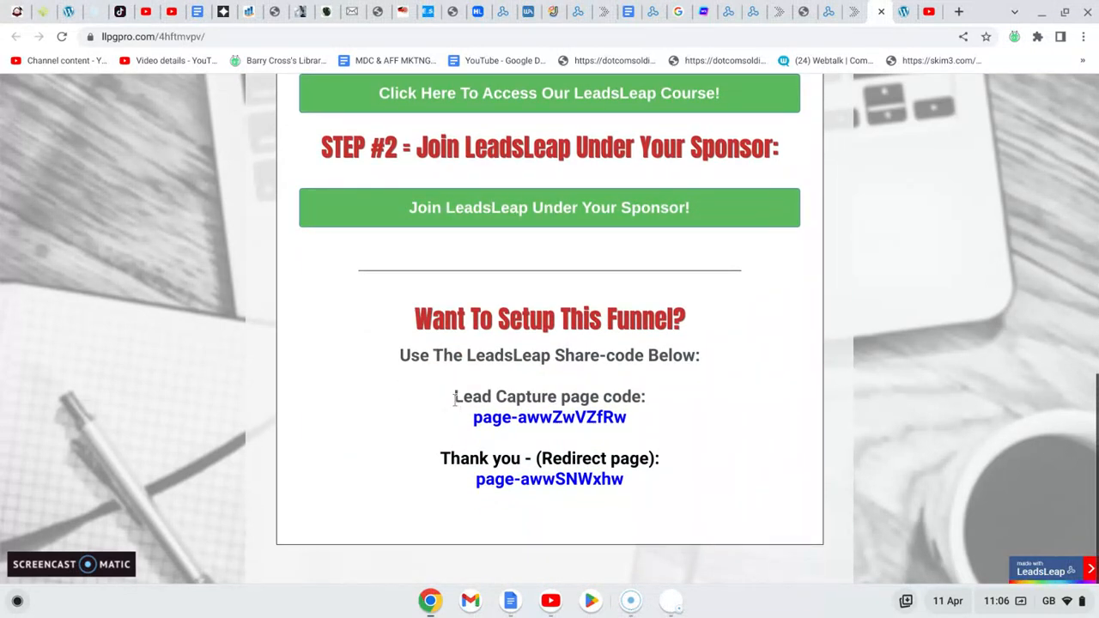
drag(455, 397, 686, 485)
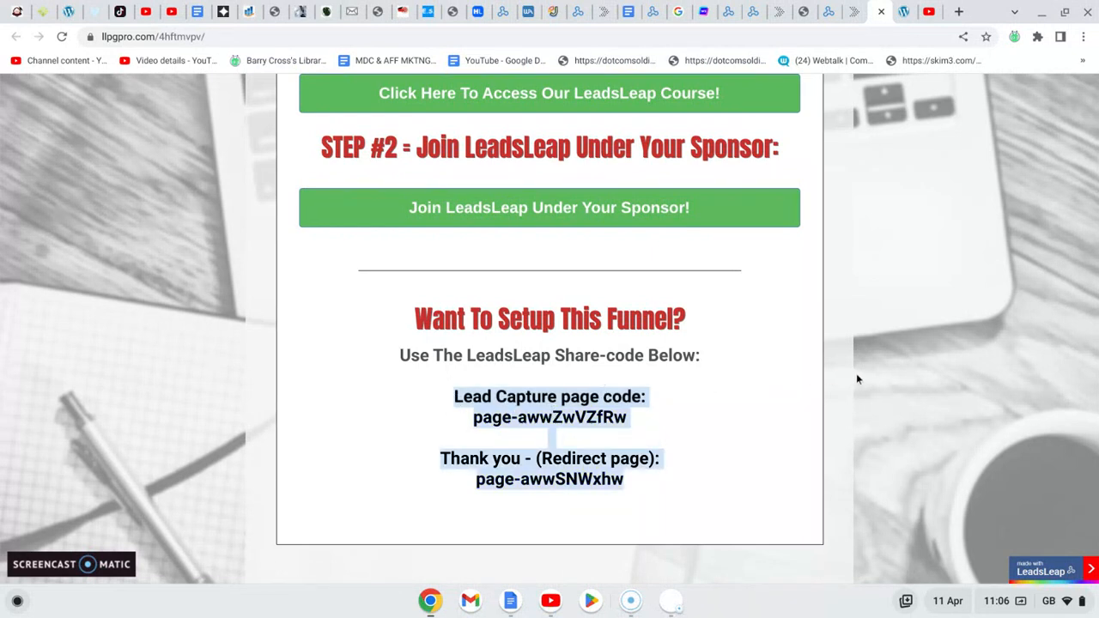
click(892, 415)
scroll(892, 416, up, 3)
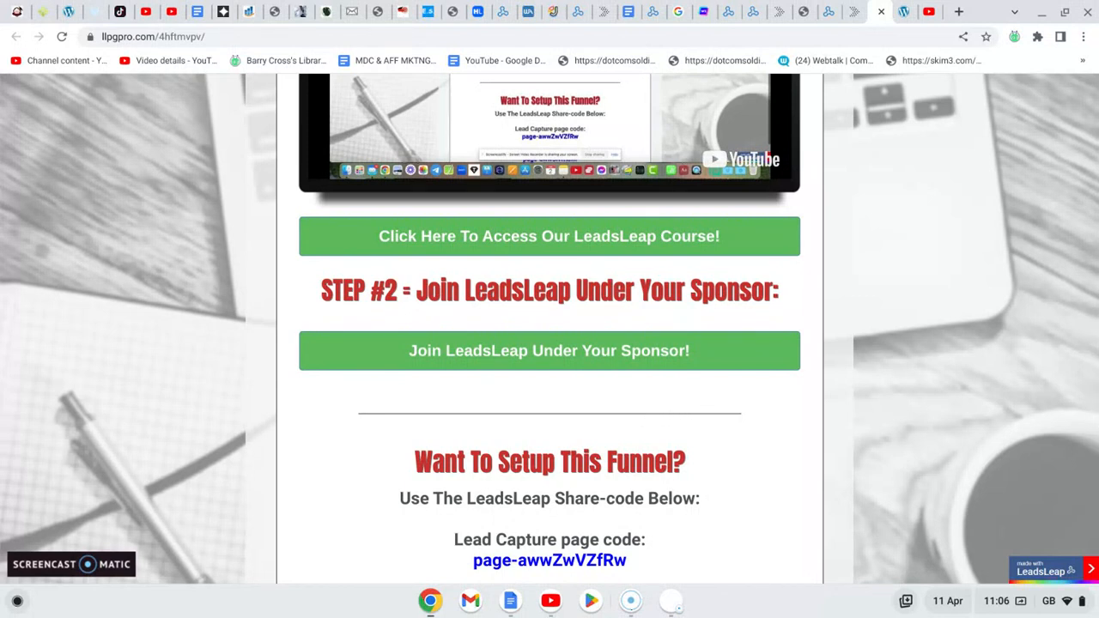
scroll(653, 450, up, 3)
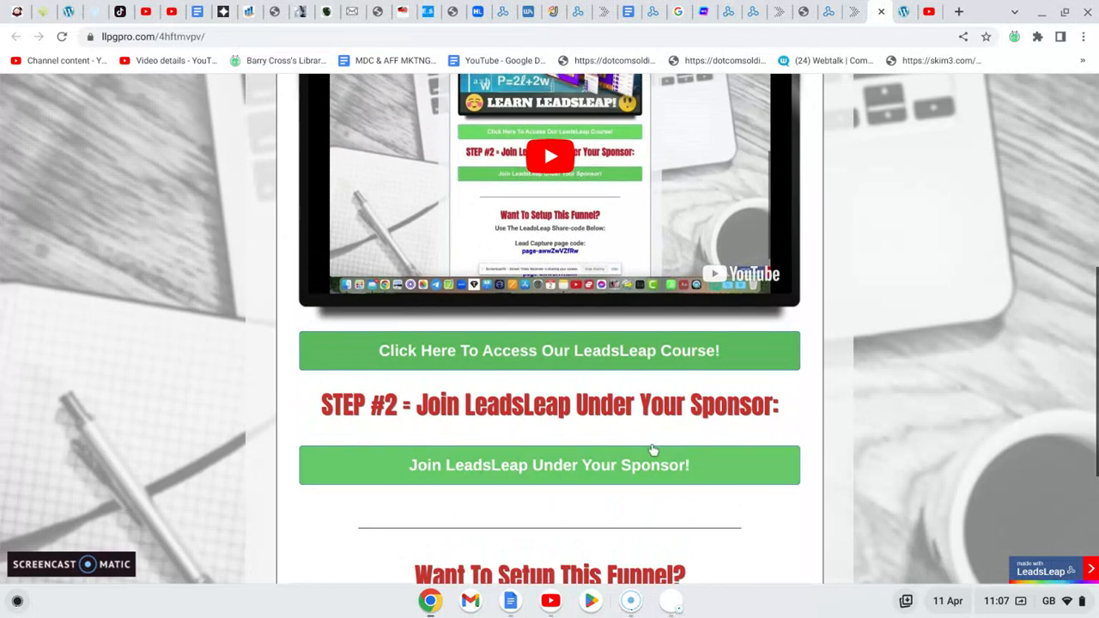
click(848, 15)
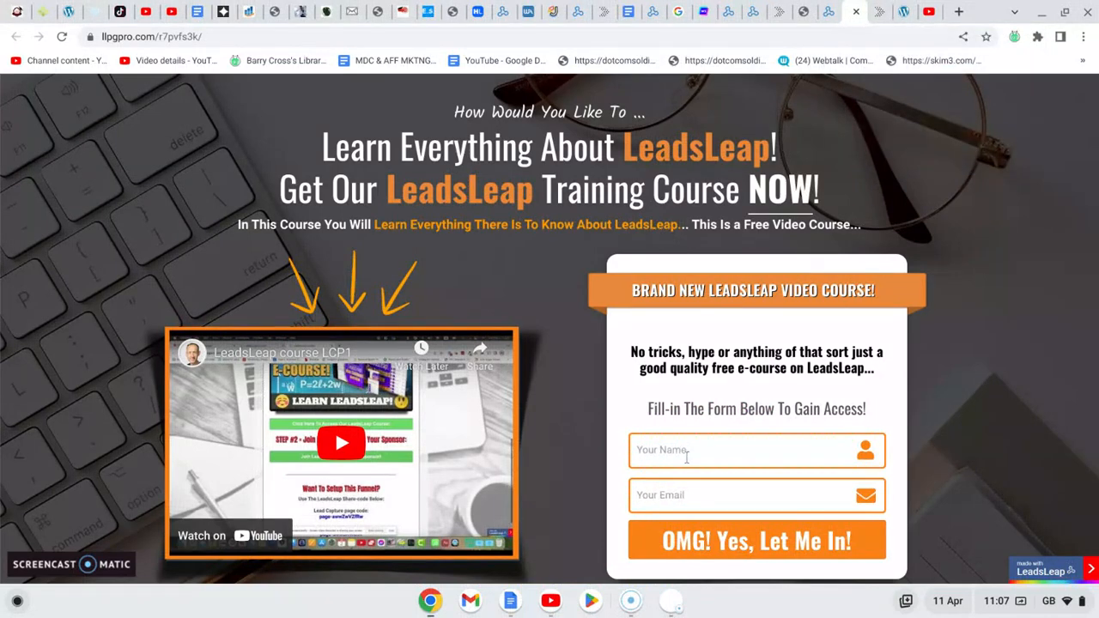
click(875, 19)
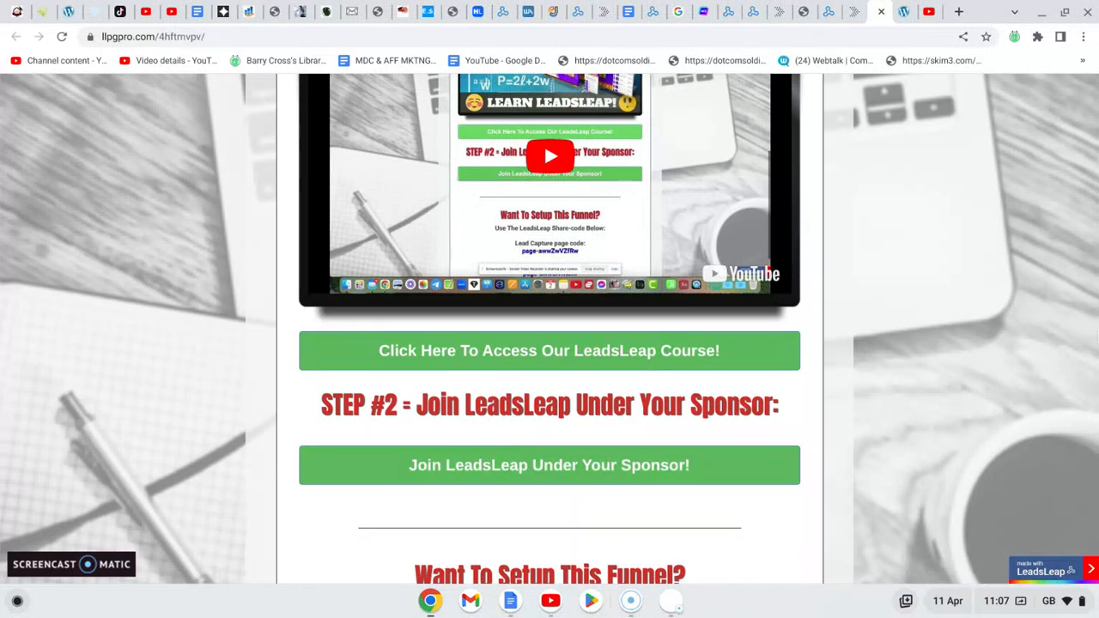
- Switch to the blog article "Best Free Traffic Sources For Affiliate Marketing" and examine its title and opening paragraph
drag(1095, 337, 1097, 140)
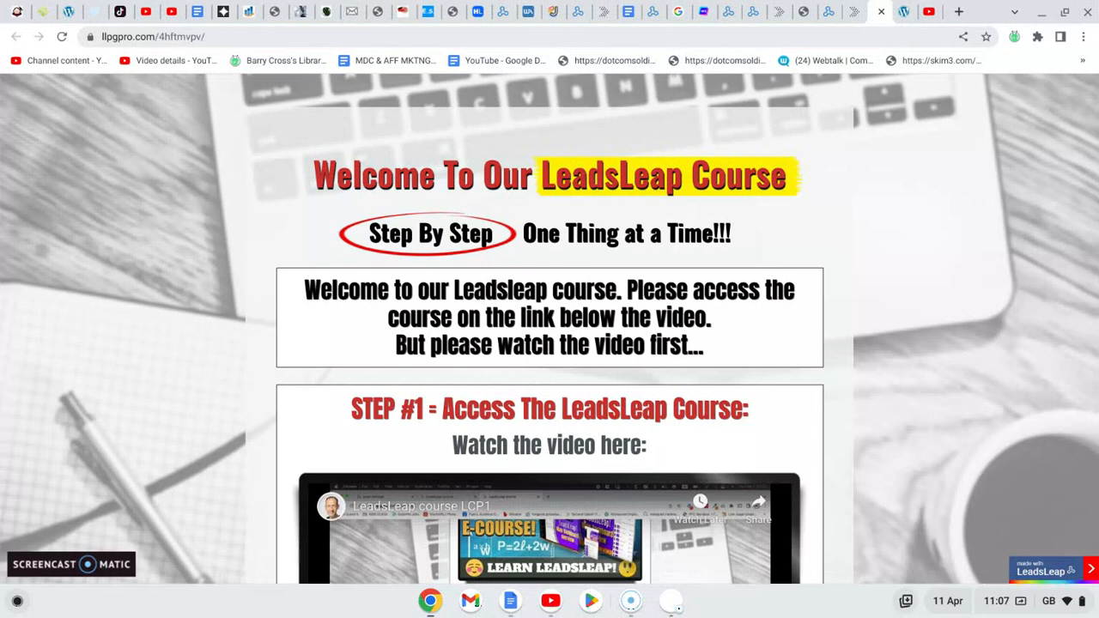
click(903, 12)
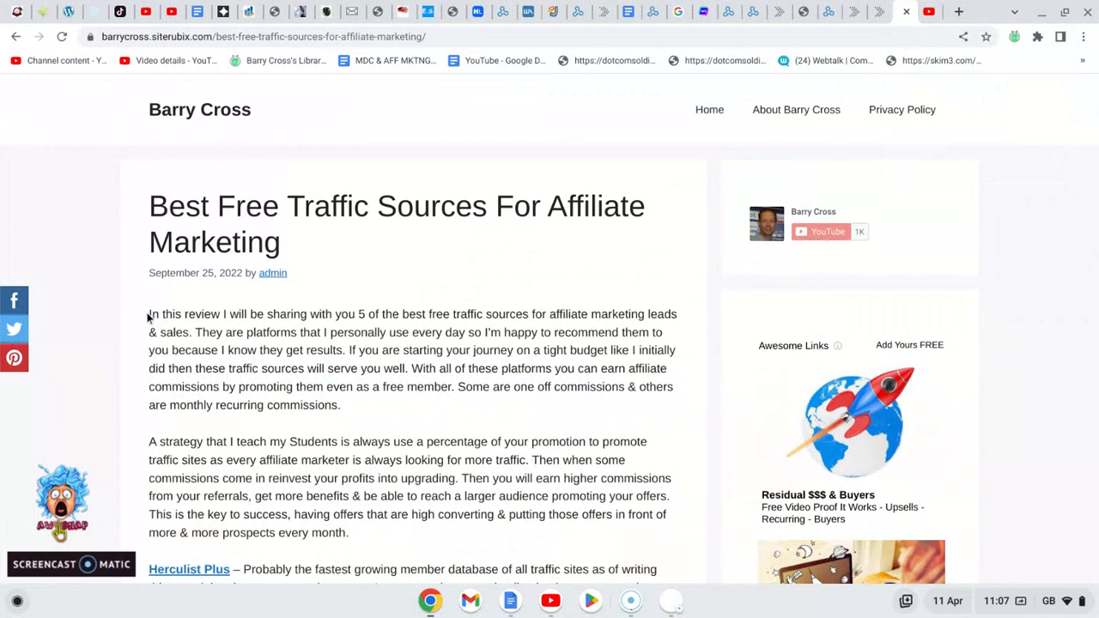
drag(149, 315, 376, 355)
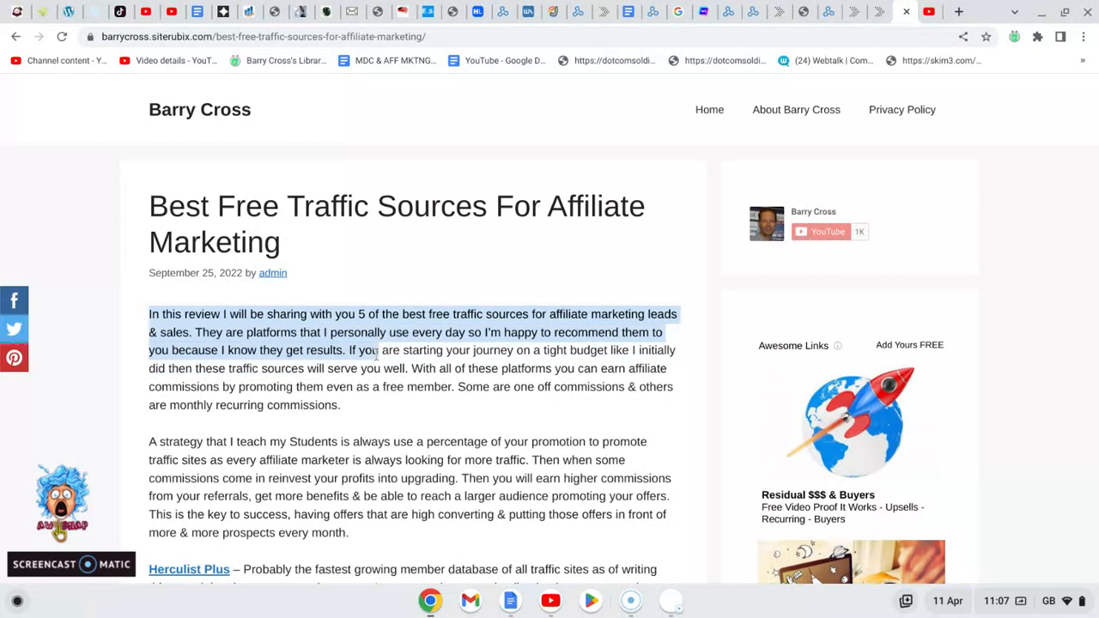
click(379, 257)
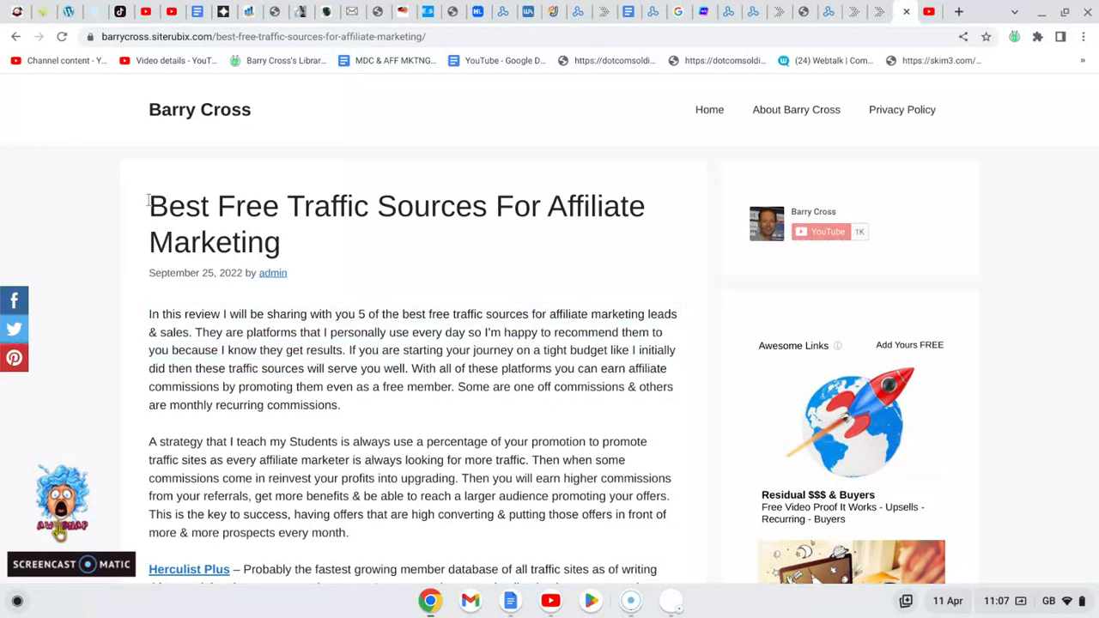
drag(148, 201, 280, 240)
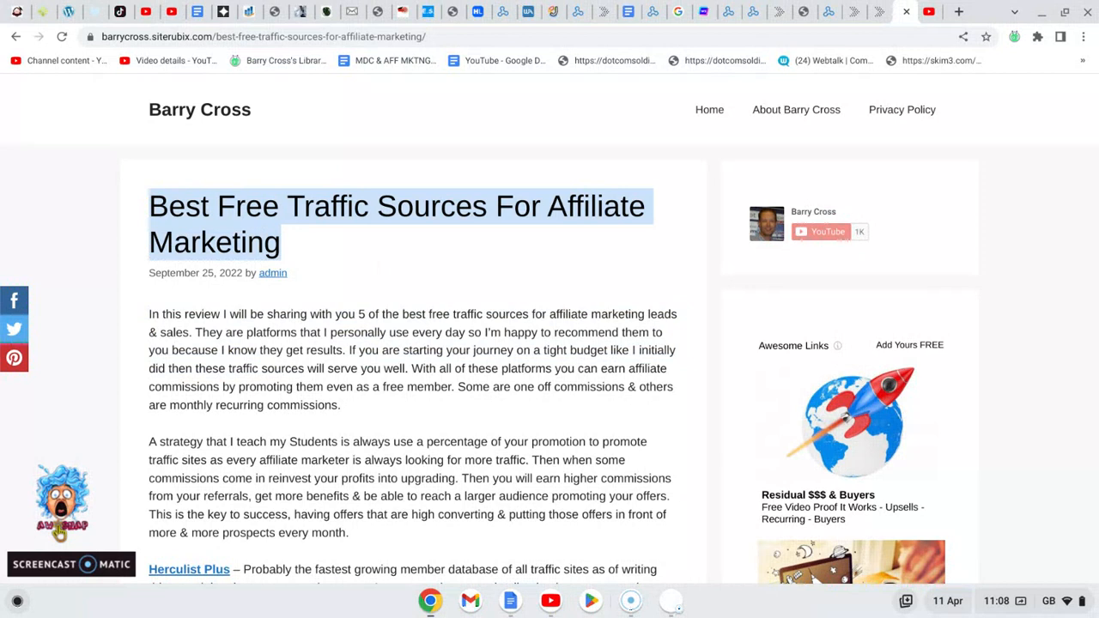
click(308, 246)
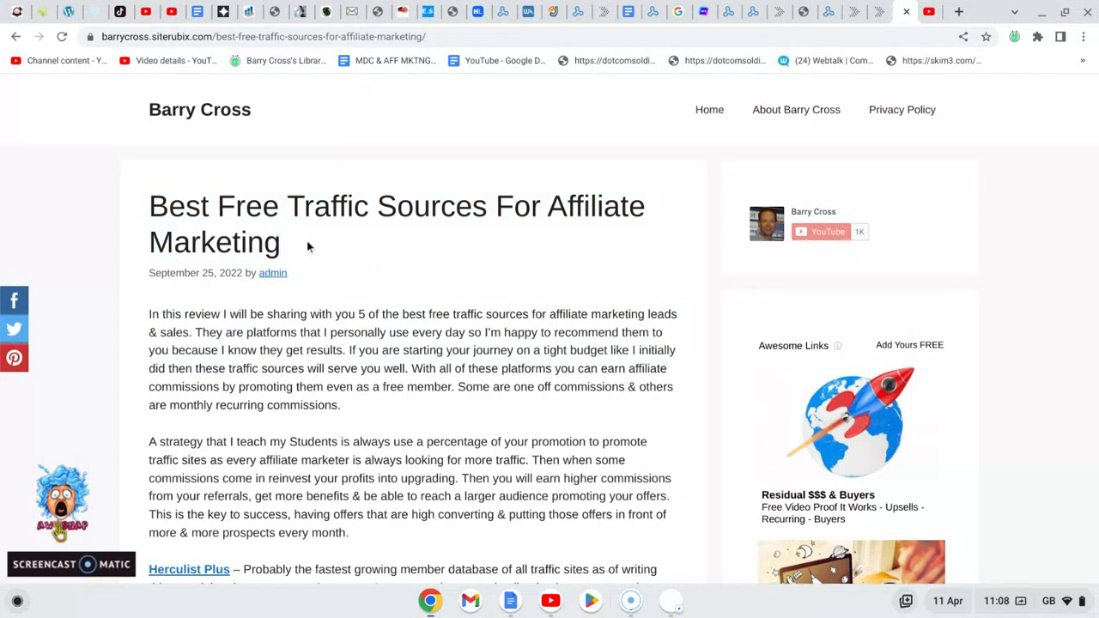